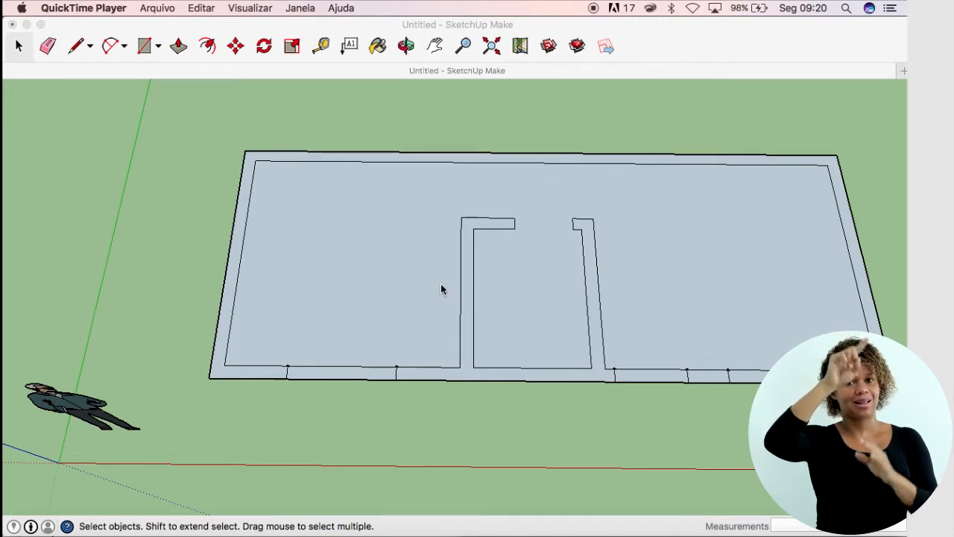
Extrude the floor plan's outer wall outline upward 2,80 m with Push/Pull
click(179, 47)
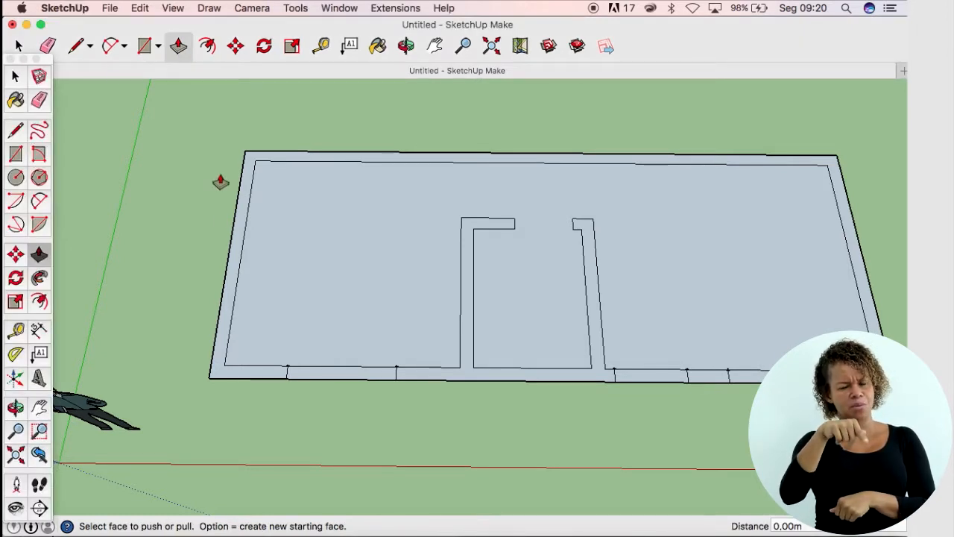
click(235, 266)
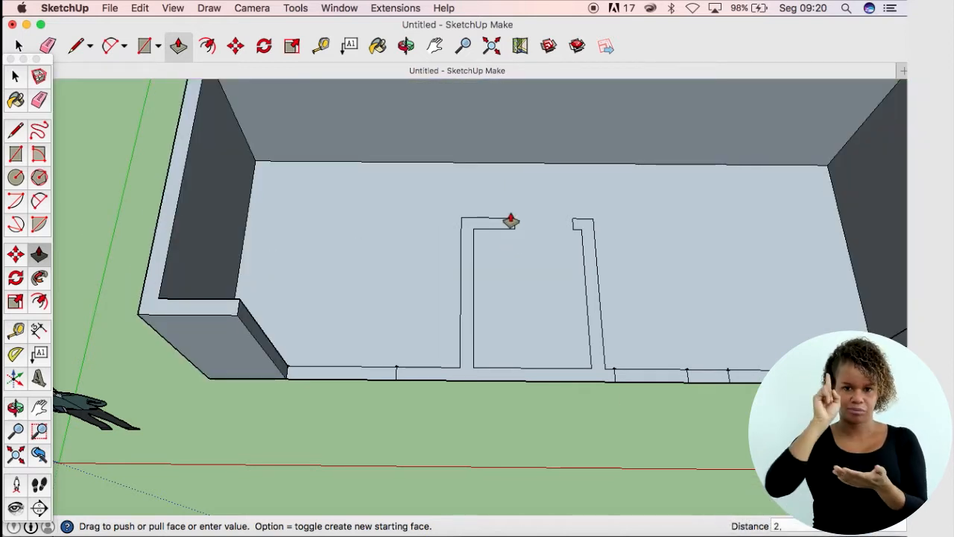
key(Return)
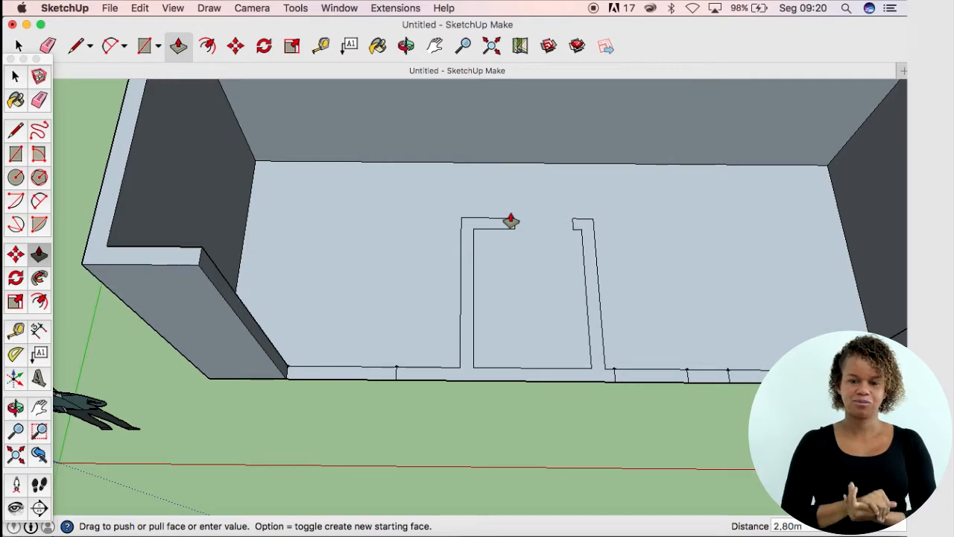
Raise the short wall segment between the right-hand front openings and the central room's walls to the outer wall's height
scroll(405, 291, down, 3)
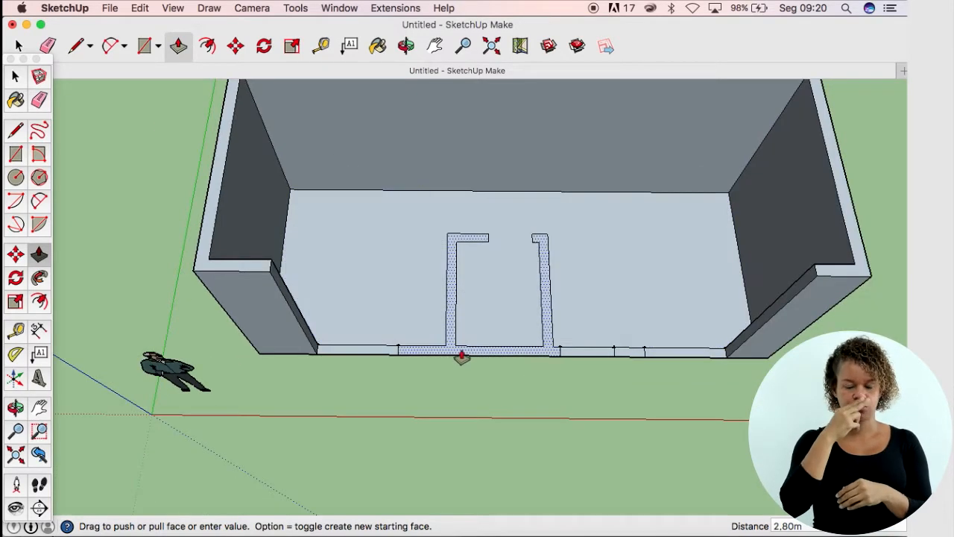
click(632, 359)
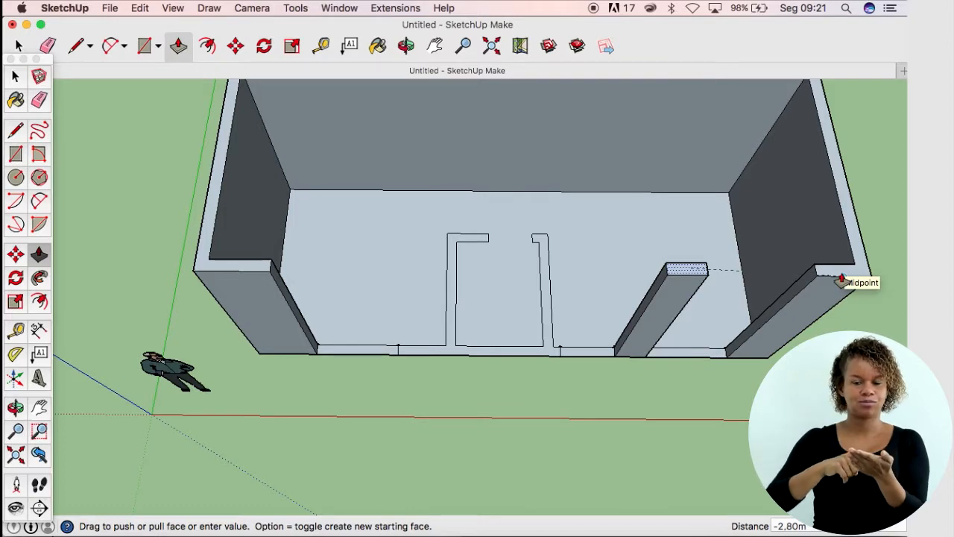
click(841, 281)
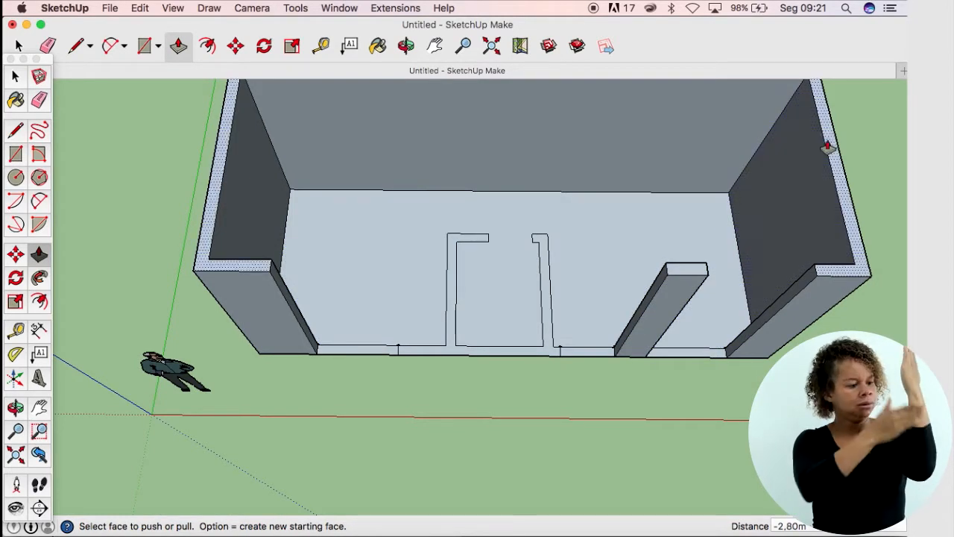
click(459, 360)
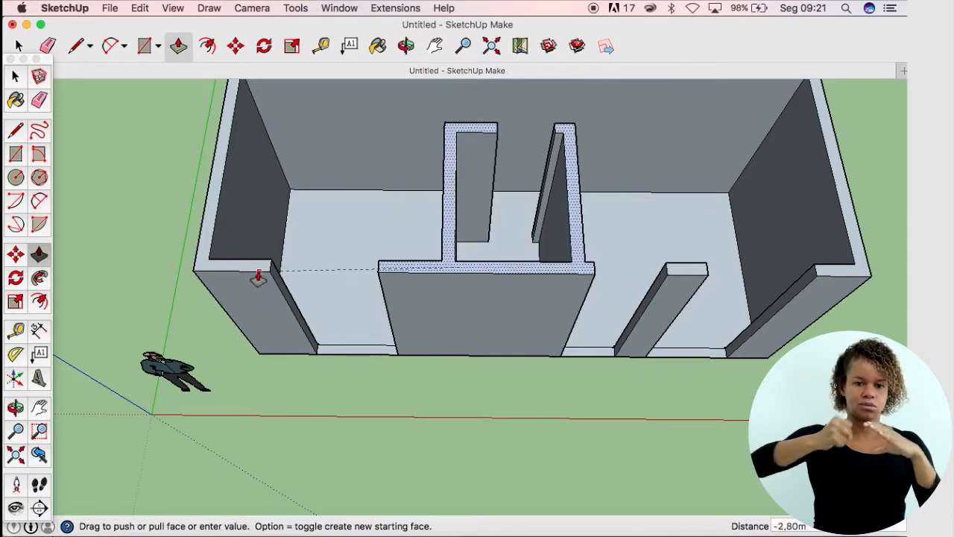
click(234, 279)
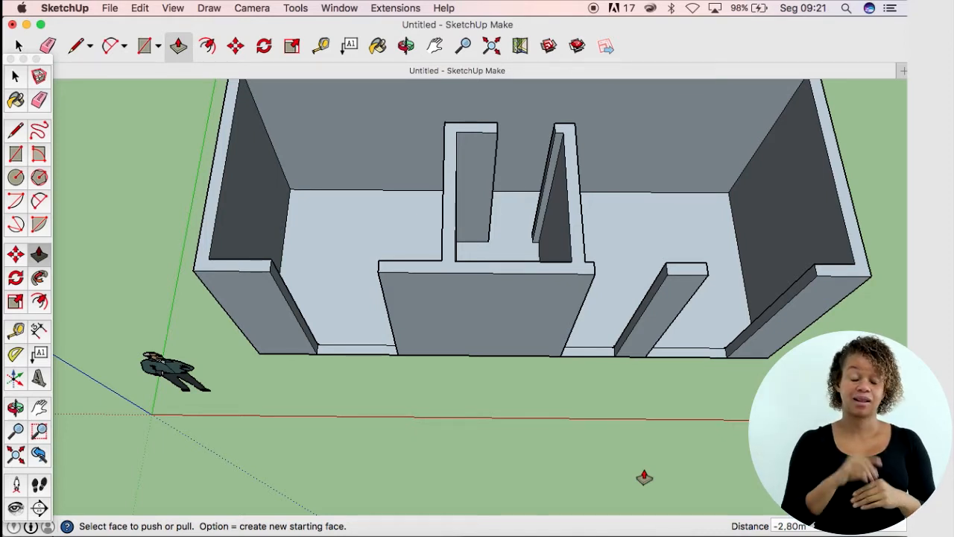
Raise the left window opening's sill 1,10 m and match the rightmost front opening's sill to the same height
click(358, 355)
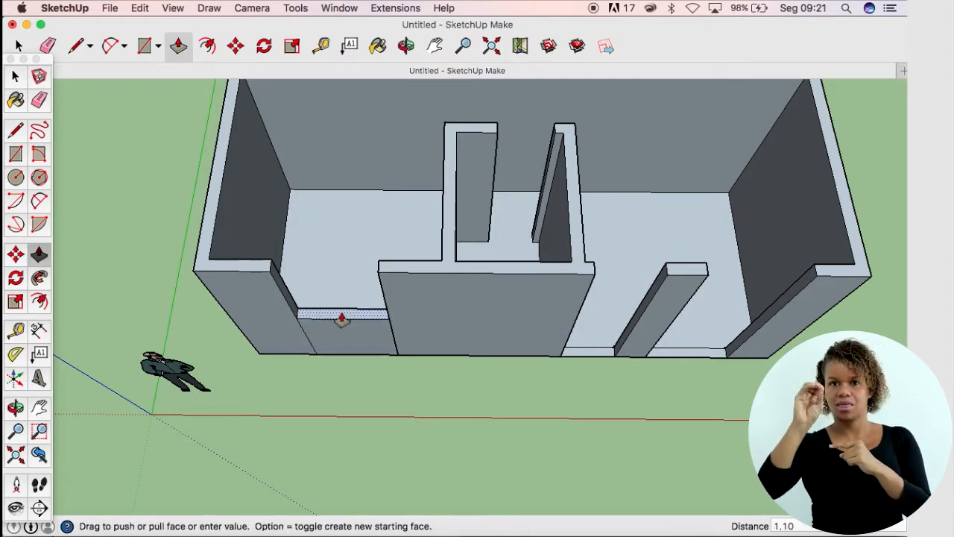
key(Return)
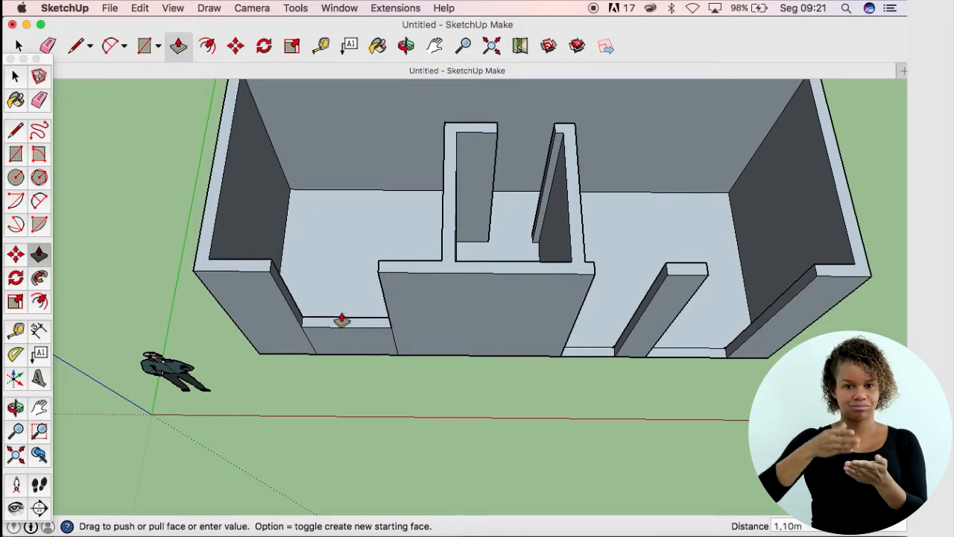
click(700, 358)
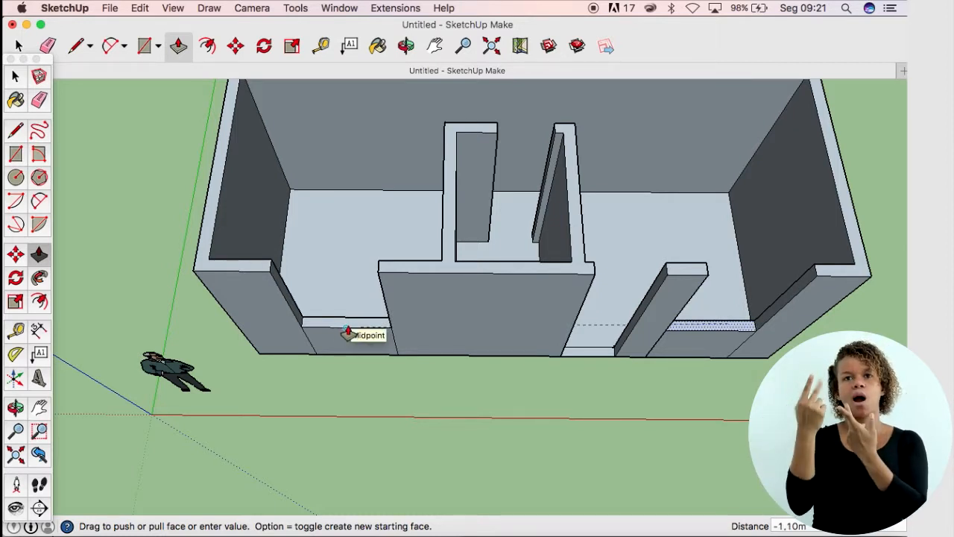
click(348, 332)
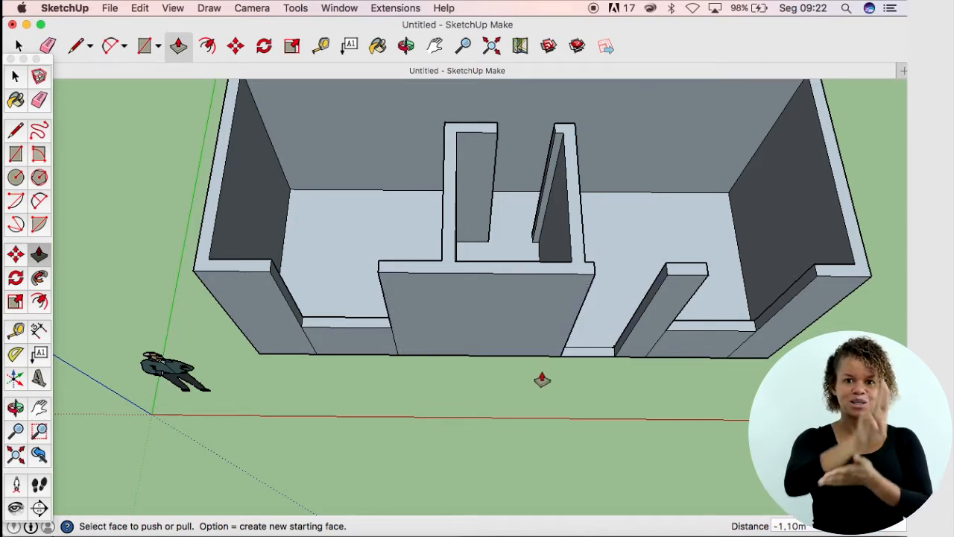
Place a horizontal guide line 1,90 m above the base edge of the central room's front wall
click(324, 52)
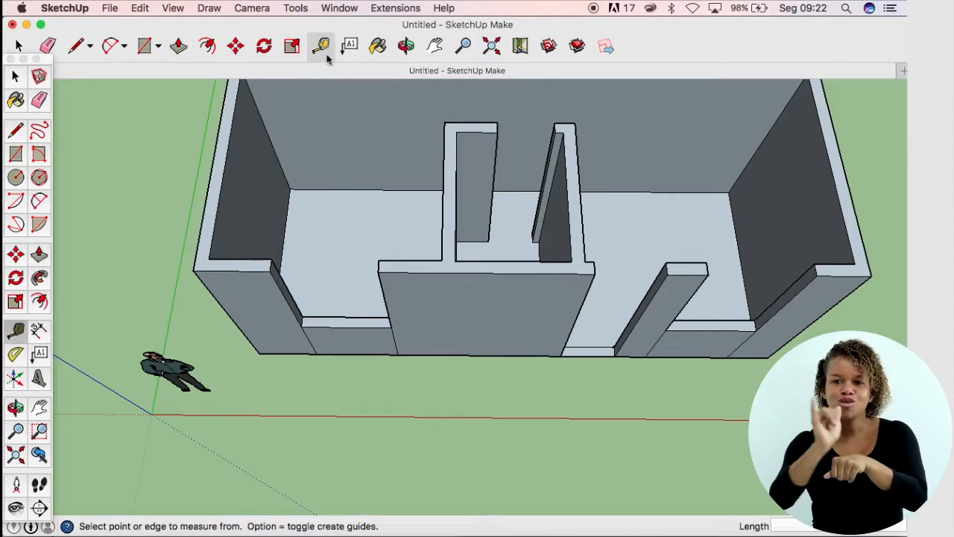
click(496, 353)
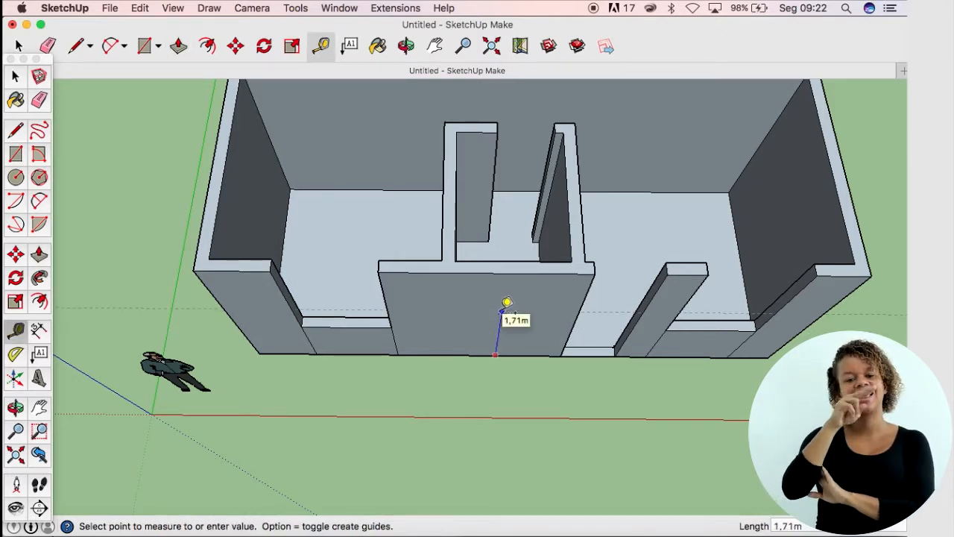
text(1,90)
key(Return)
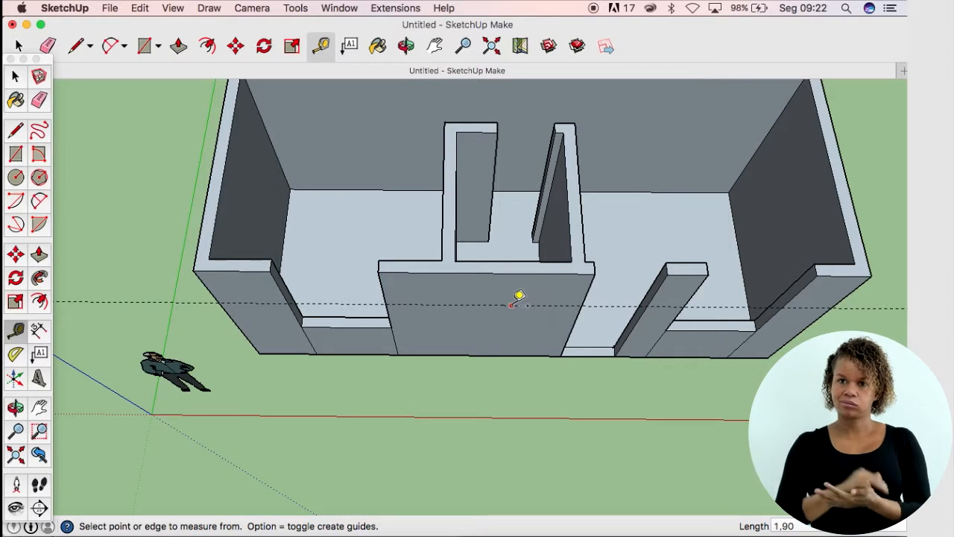
click(519, 251)
click(519, 245)
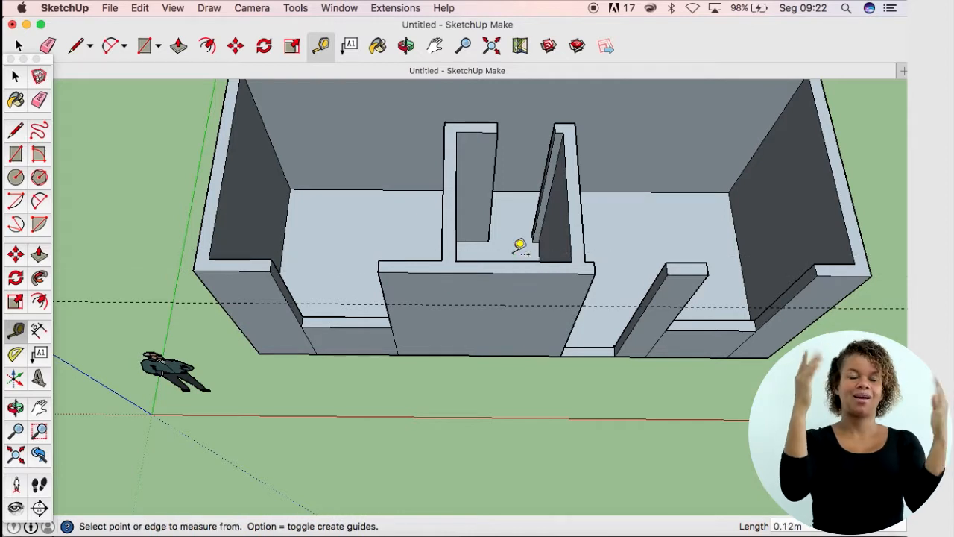
Draw a line across the top of the central room's front wall at the midpoint between its side walls
key(l)
click(513, 262)
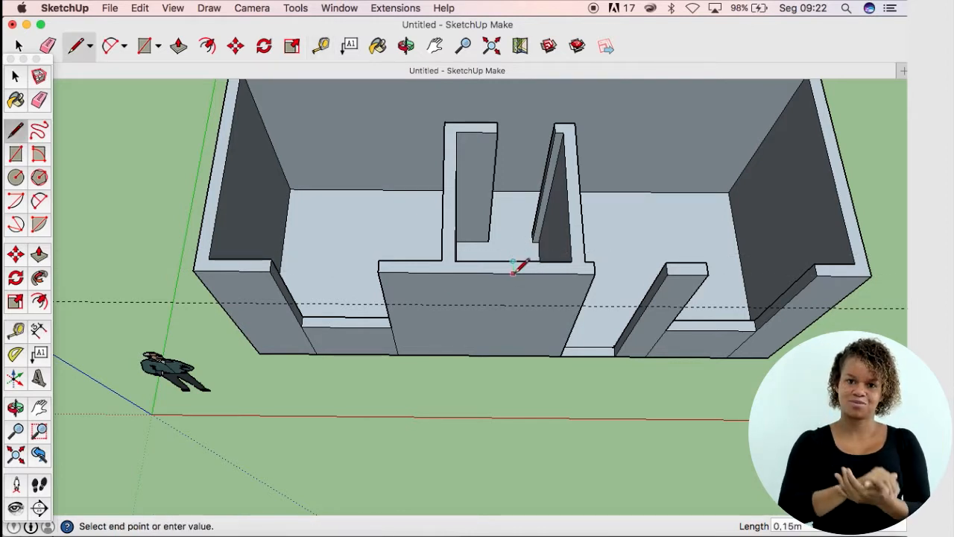
click(513, 273)
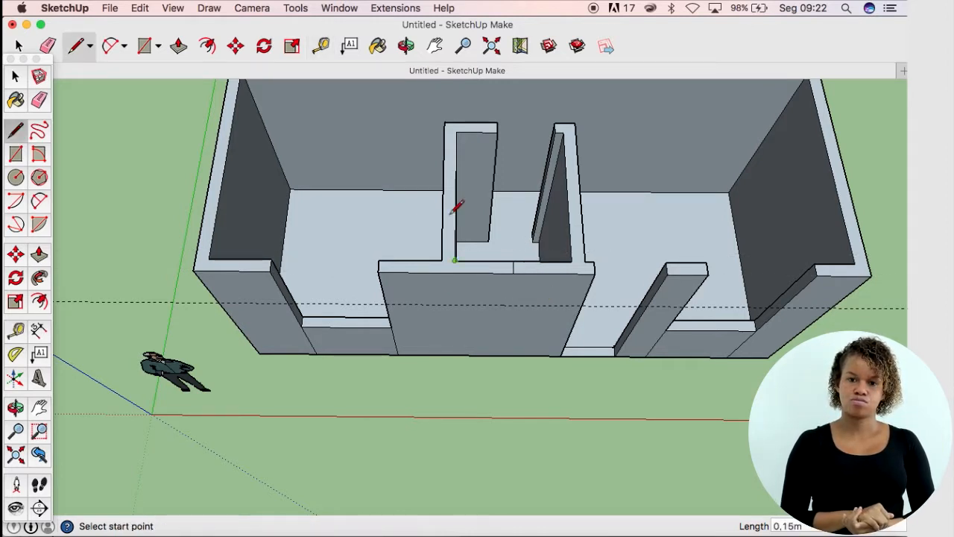
Place guide points 0,30 m to each side of the midpoint line along the front wall's upper edge
click(326, 46)
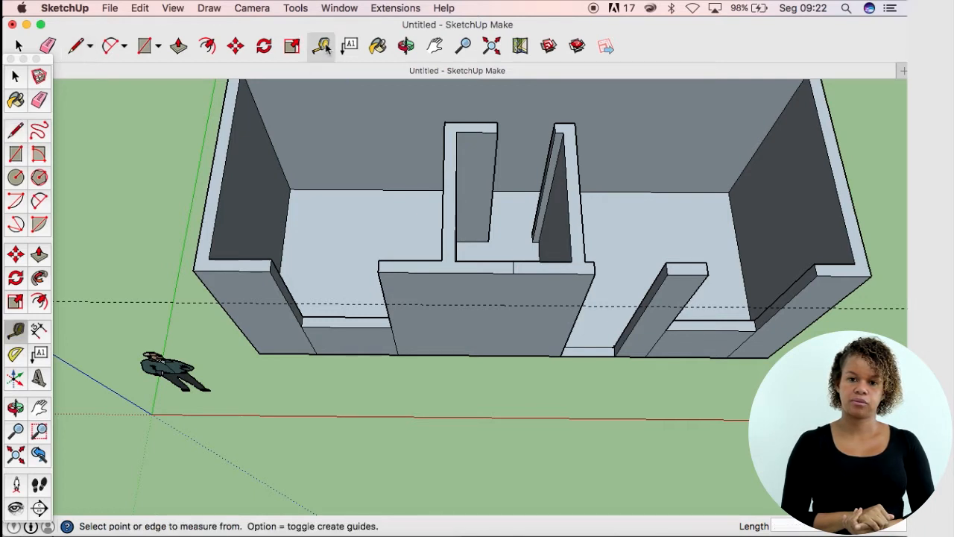
click(515, 270)
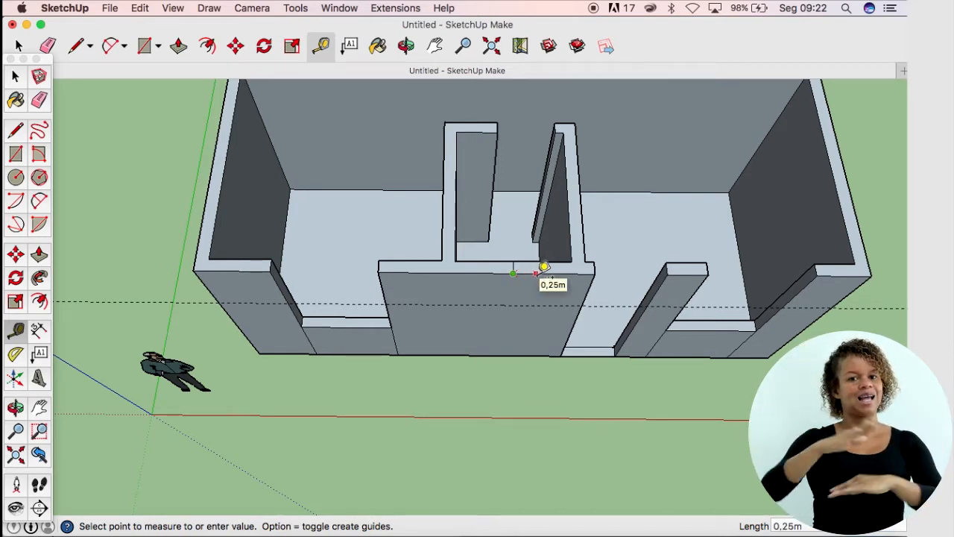
text(30)
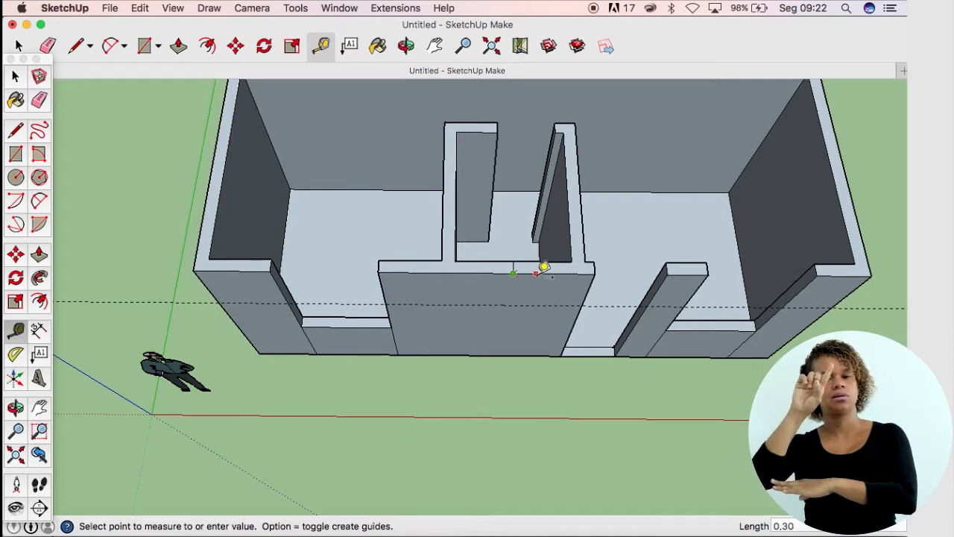
key(Return)
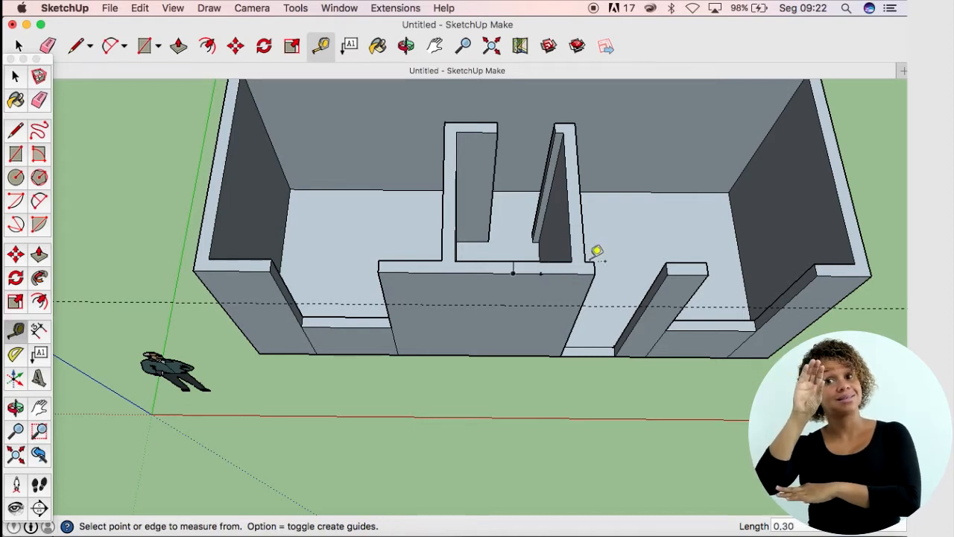
click(514, 272)
text(0,30)
key(Return)
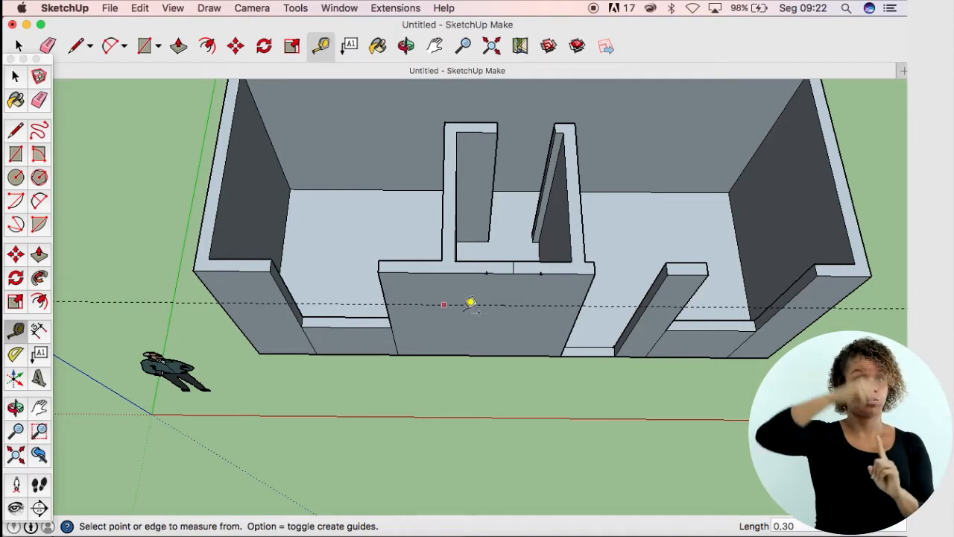
Draw two vertical lines from the guide points down to the horizontal guide and join their lower ends
click(77, 47)
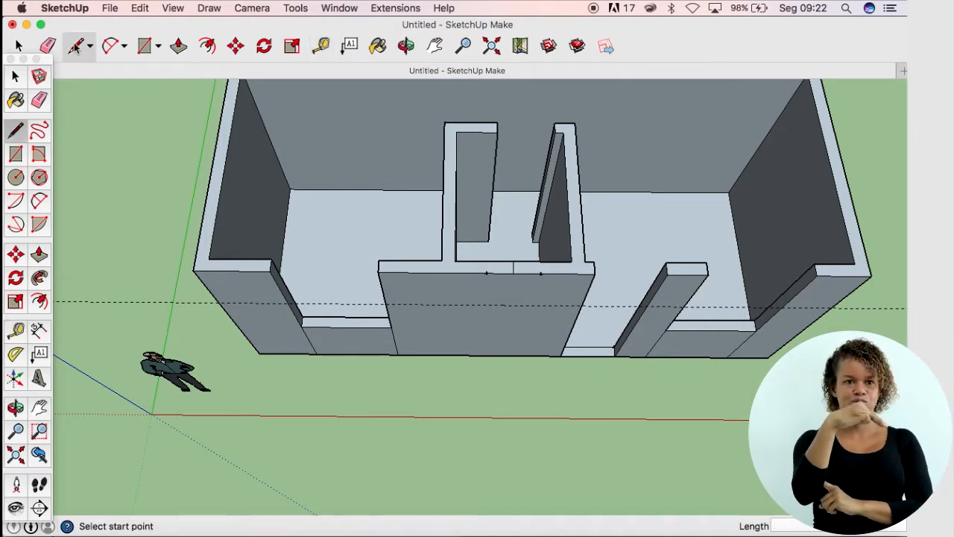
click(486, 272)
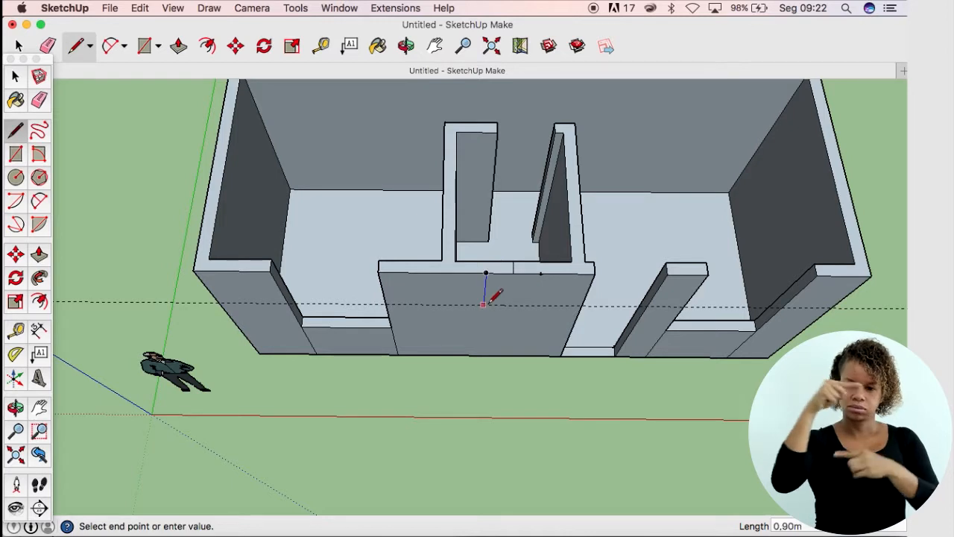
click(484, 305)
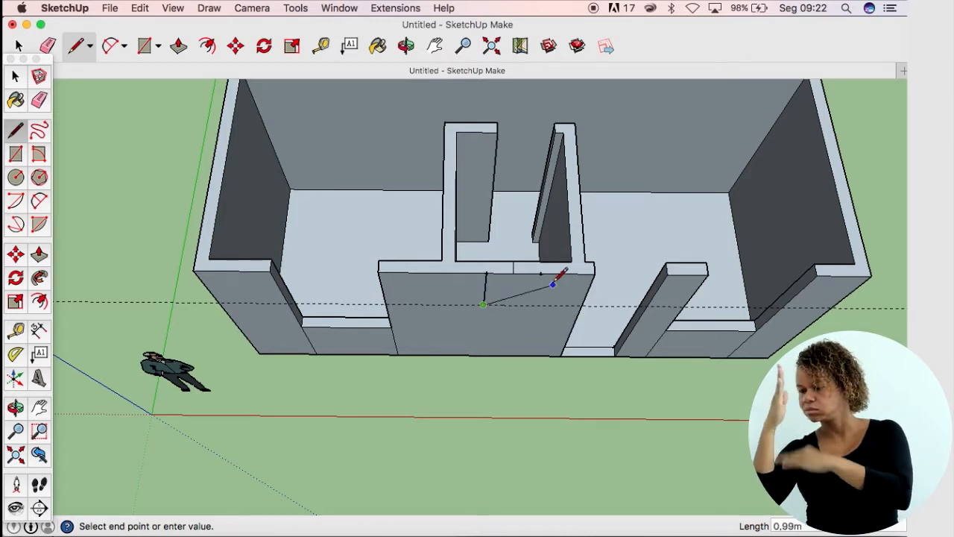
key(Escape)
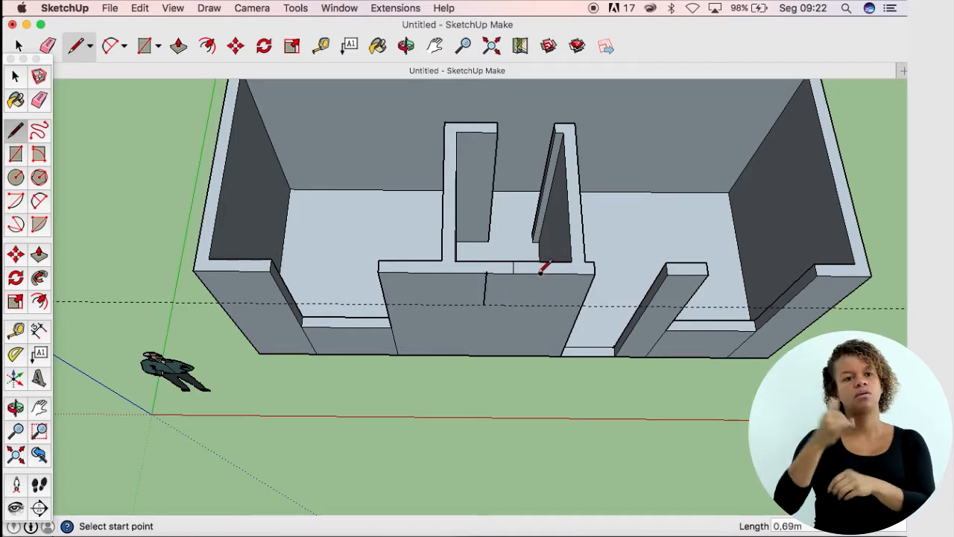
click(540, 274)
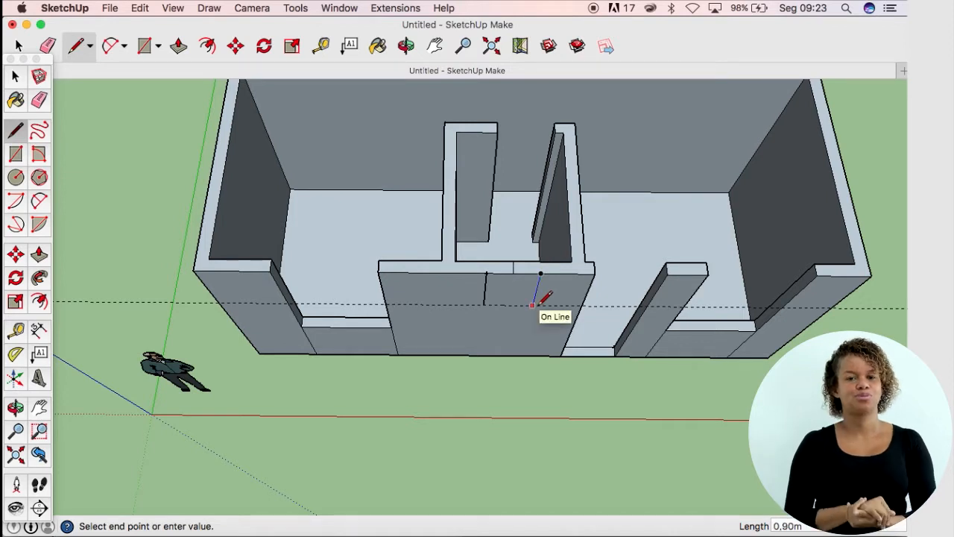
click(531, 305)
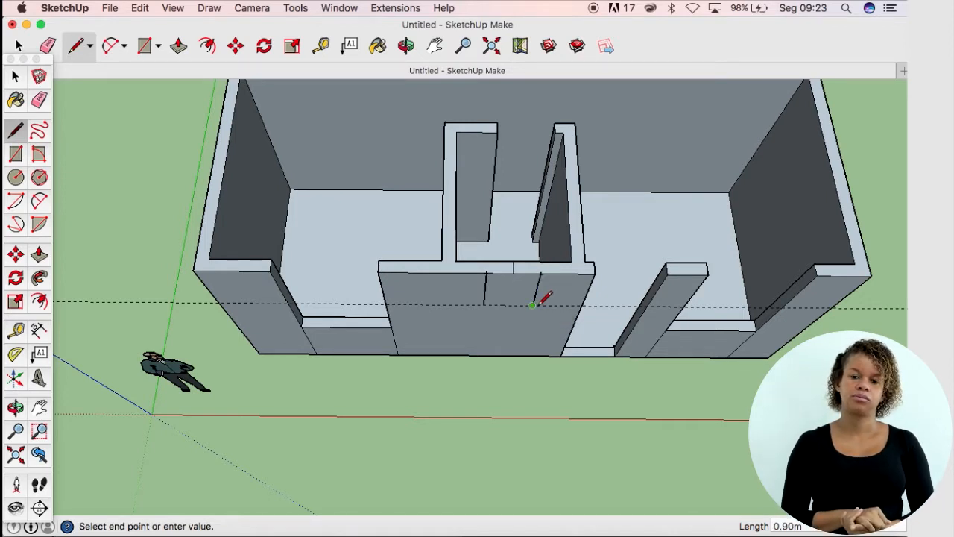
click(485, 305)
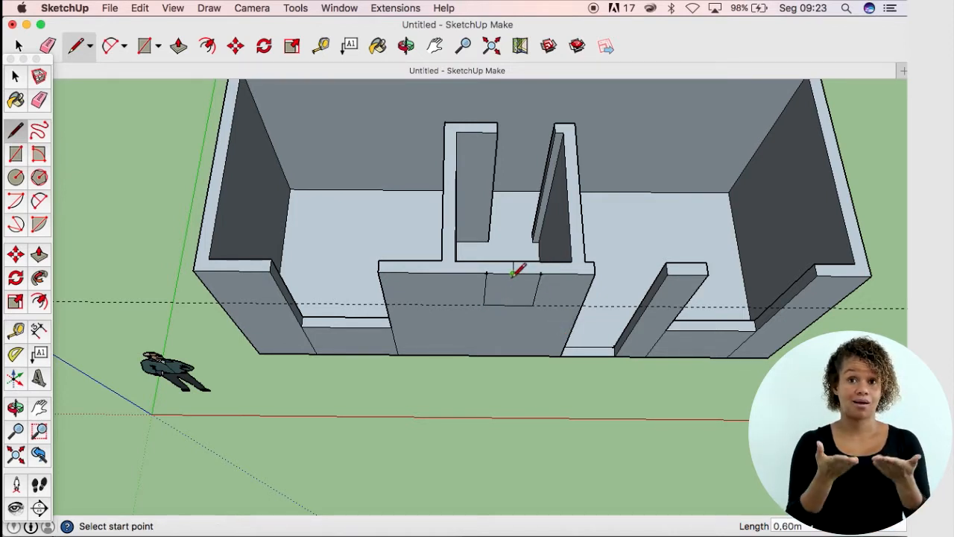
Place a horizontal guide line 2,10 m above the base edge of the central room's front wall
scroll(518, 270, up, 3)
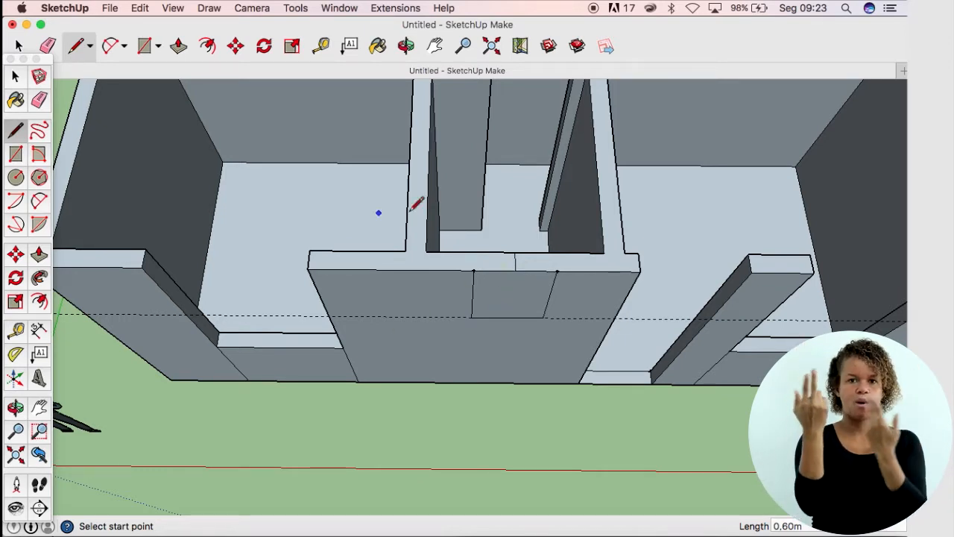
click(321, 45)
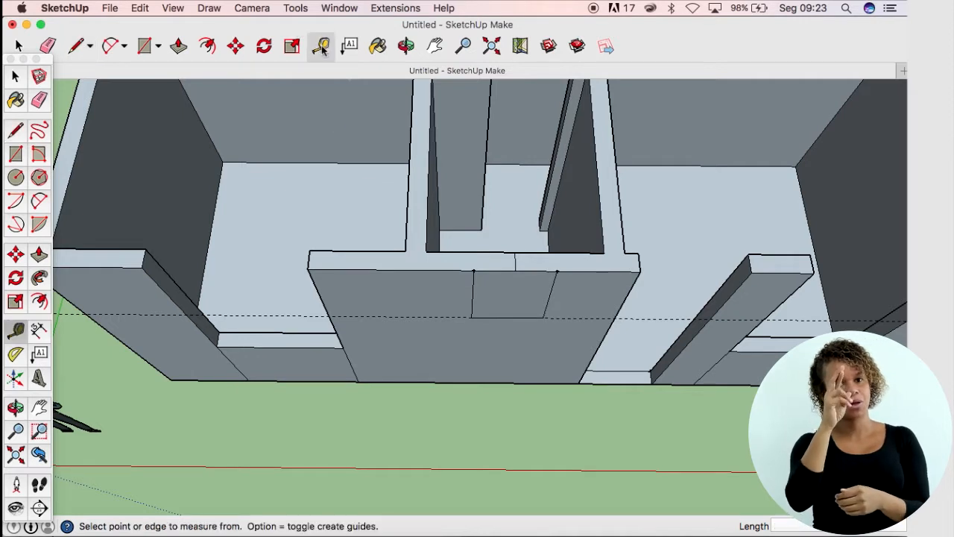
click(471, 317)
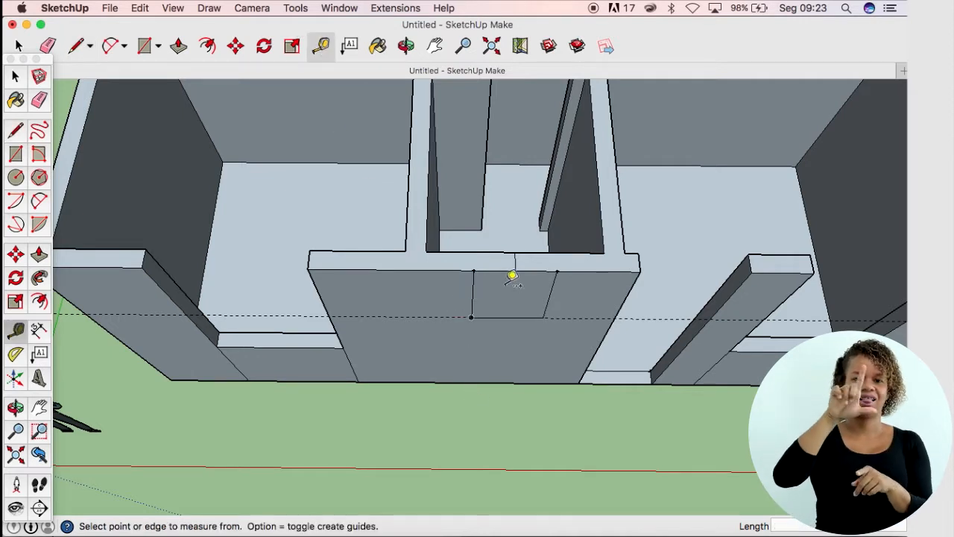
click(479, 382)
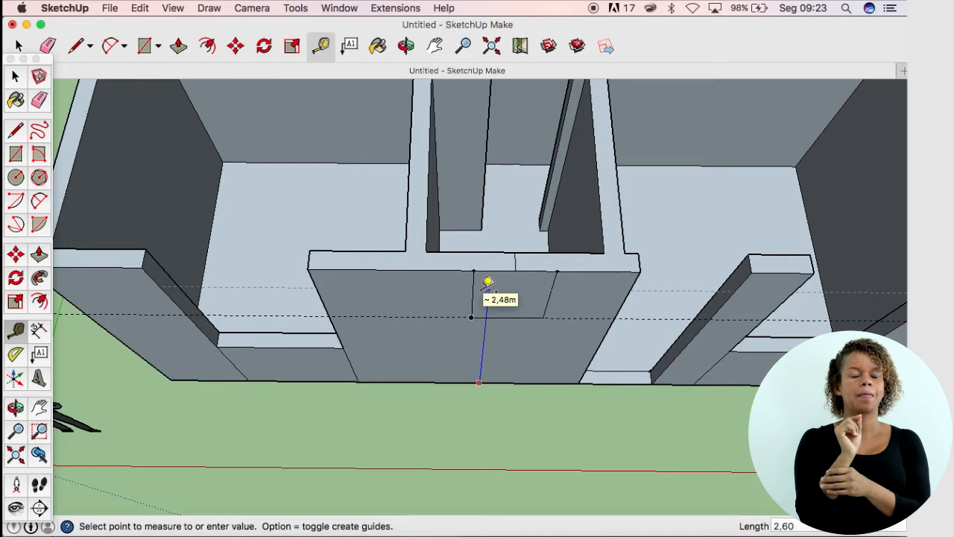
key(BackSpace)
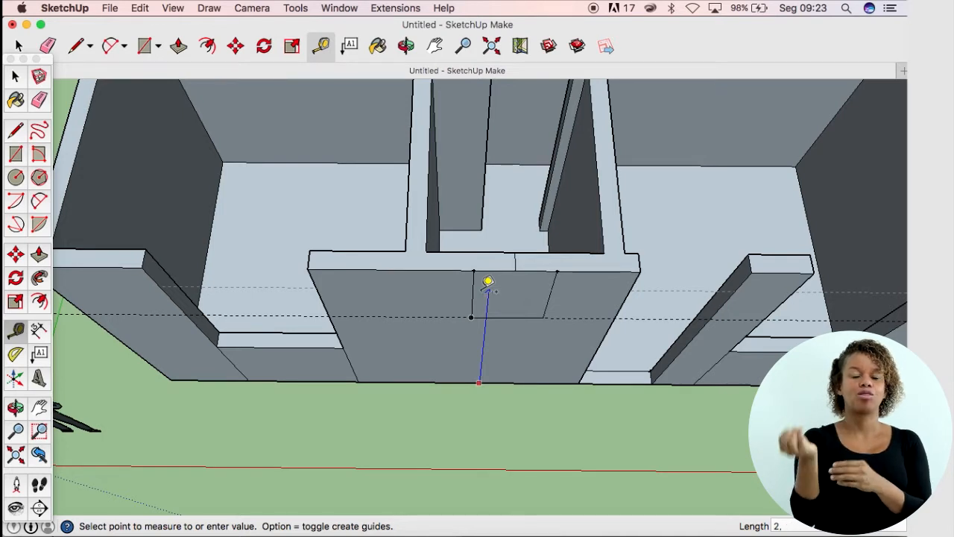
text(10)
key(Return)
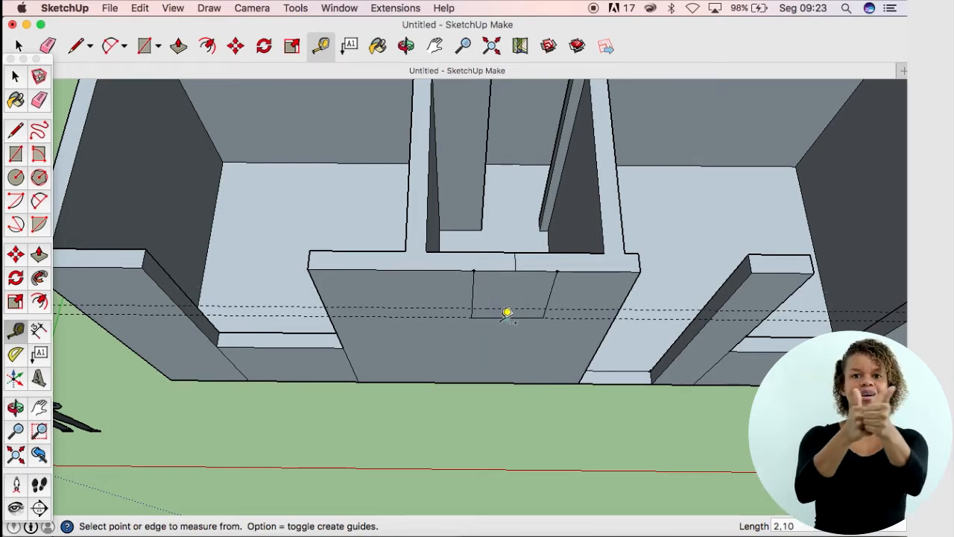
Draw a horizontal line along the upper guide between the two vertical lines to close the high window's outline
click(405, 46)
drag(472, 276, 468, 140)
drag(496, 126, 485, 121)
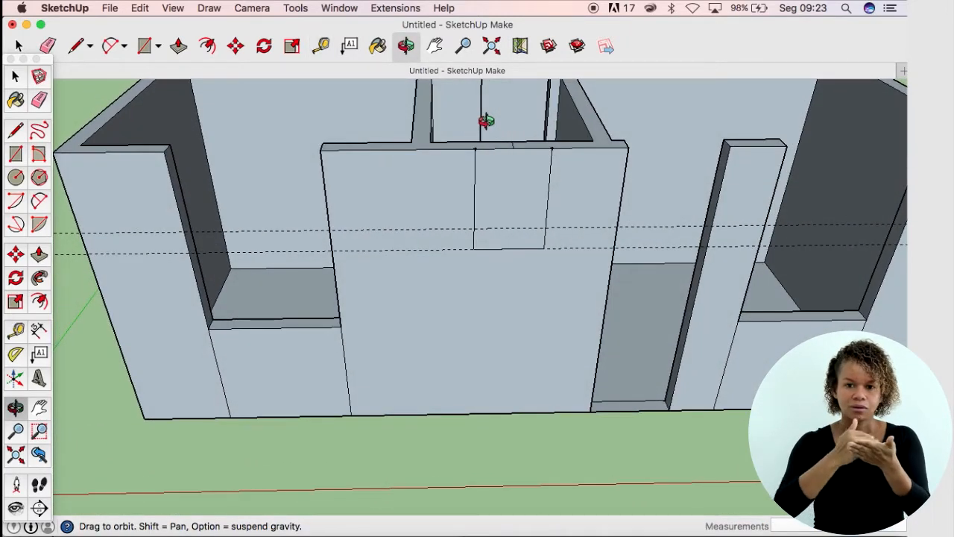
key(space)
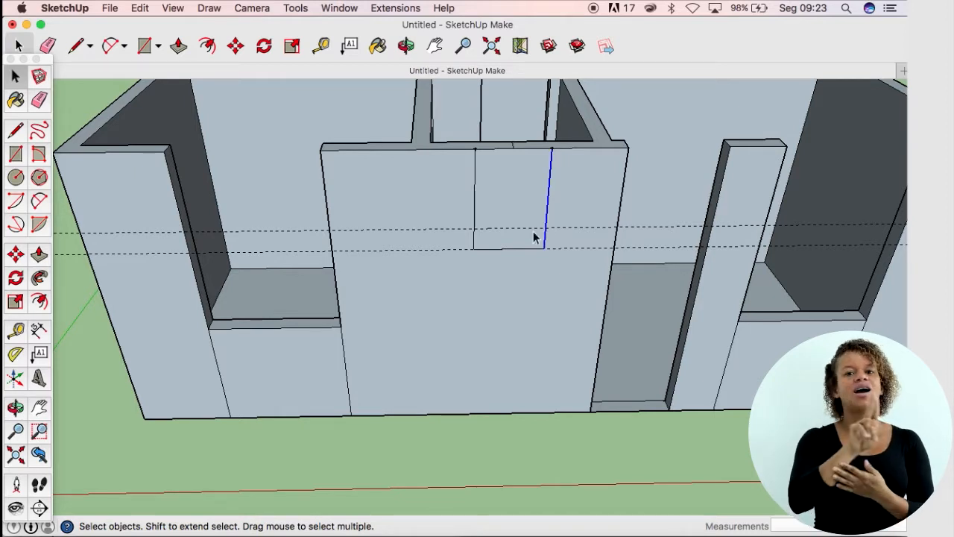
key(l)
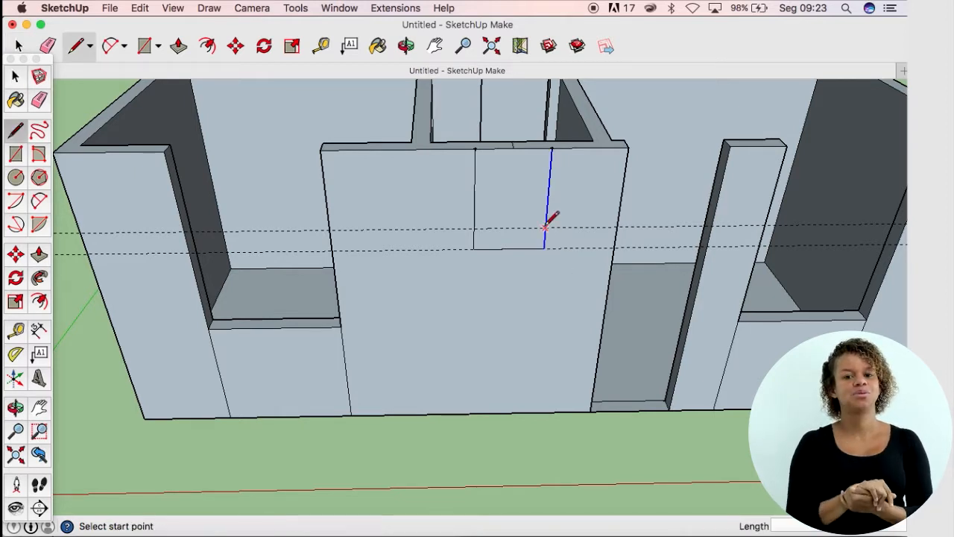
click(545, 227)
click(474, 227)
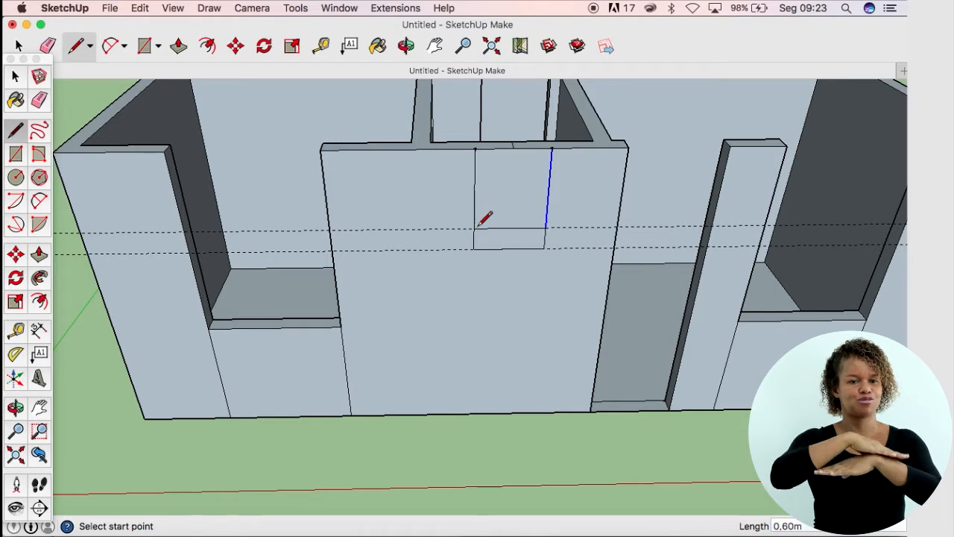
Erase the vertical segments above the window outline and the midpoint line on the wall's top, and delete all guides
key(space)
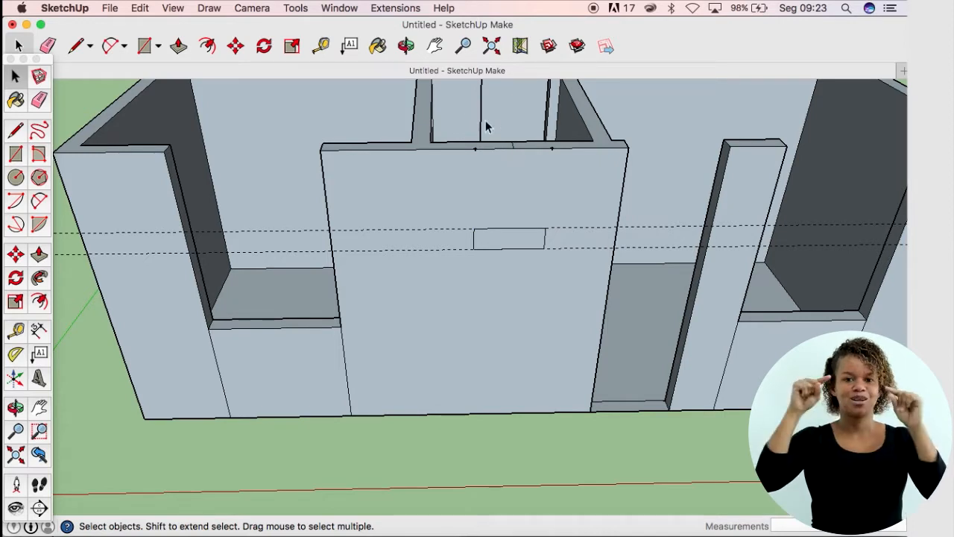
click(512, 146)
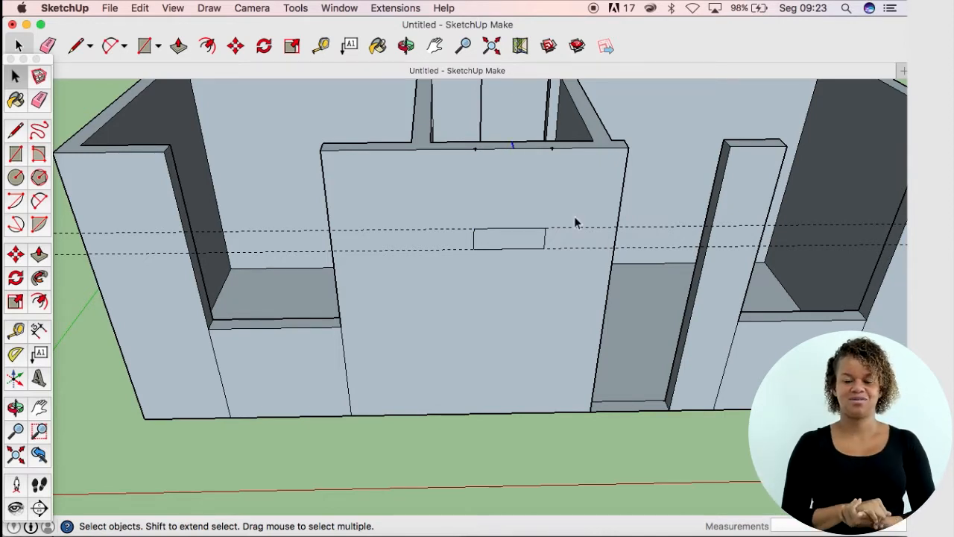
click(176, 11)
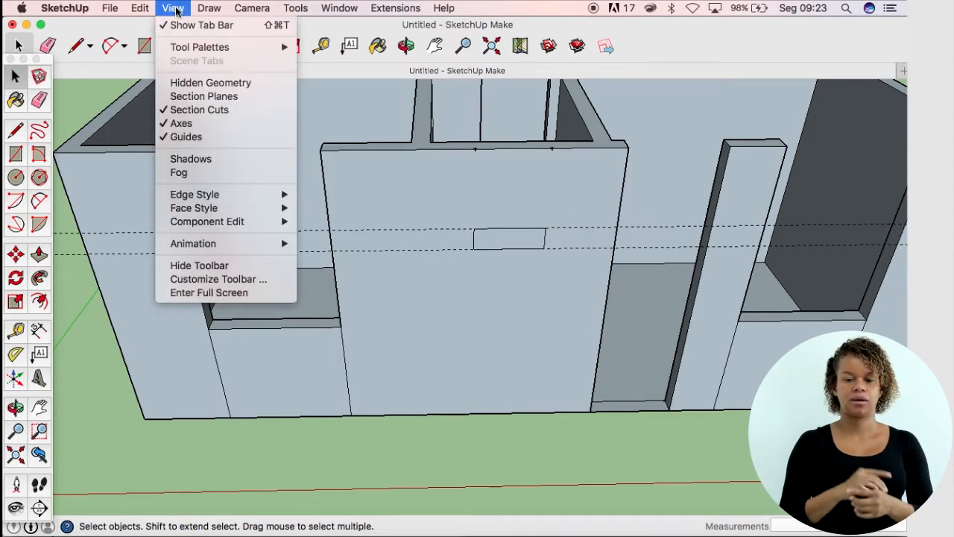
mouse_move(141, 9)
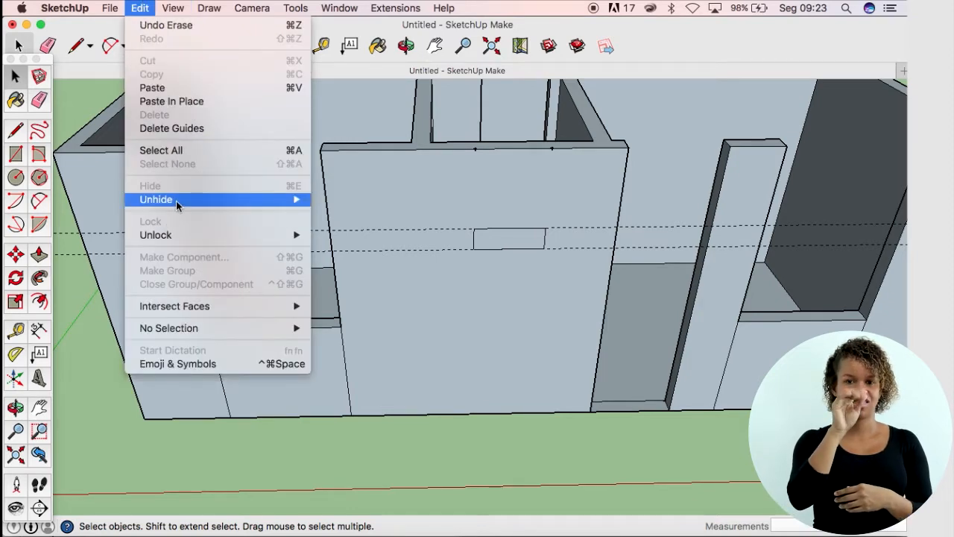
click(175, 128)
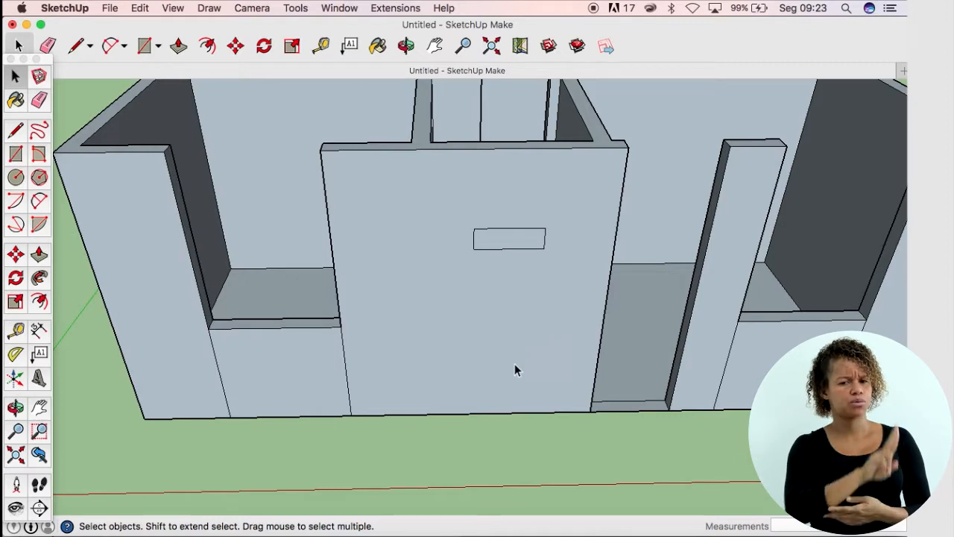
Push the high window's rectangle 0,15 m through the central room's front wall to cut the opening
scroll(532, 239, up, 4)
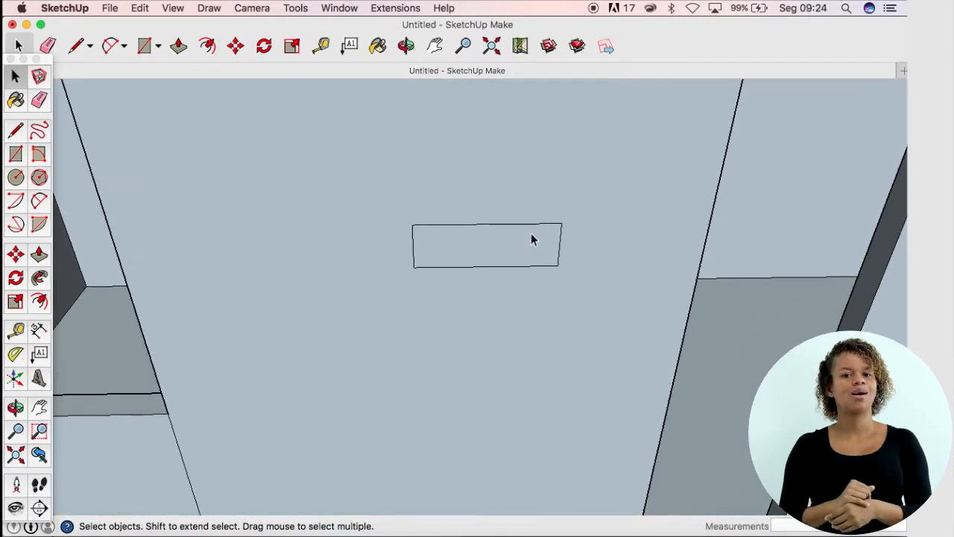
scroll(531, 238, up, 2)
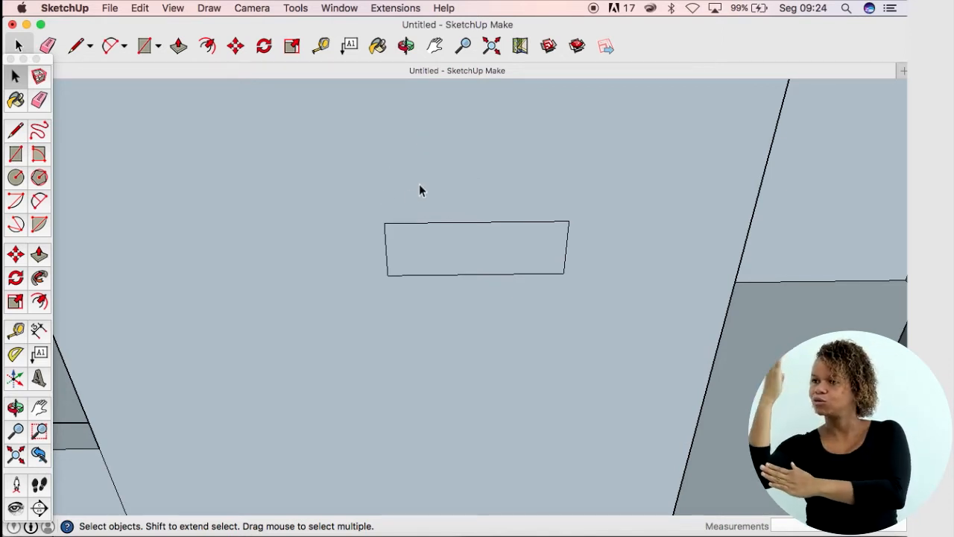
scroll(448, 216, up, 2)
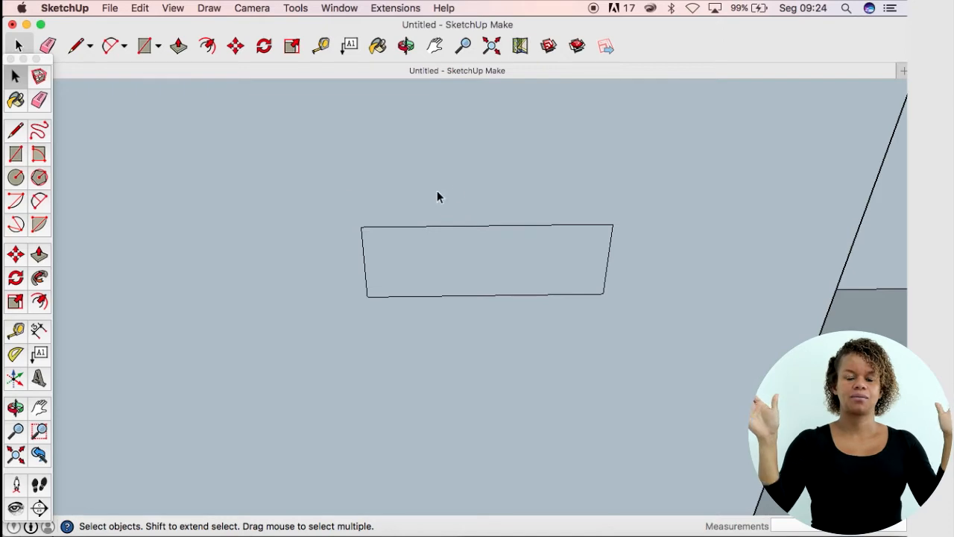
click(178, 46)
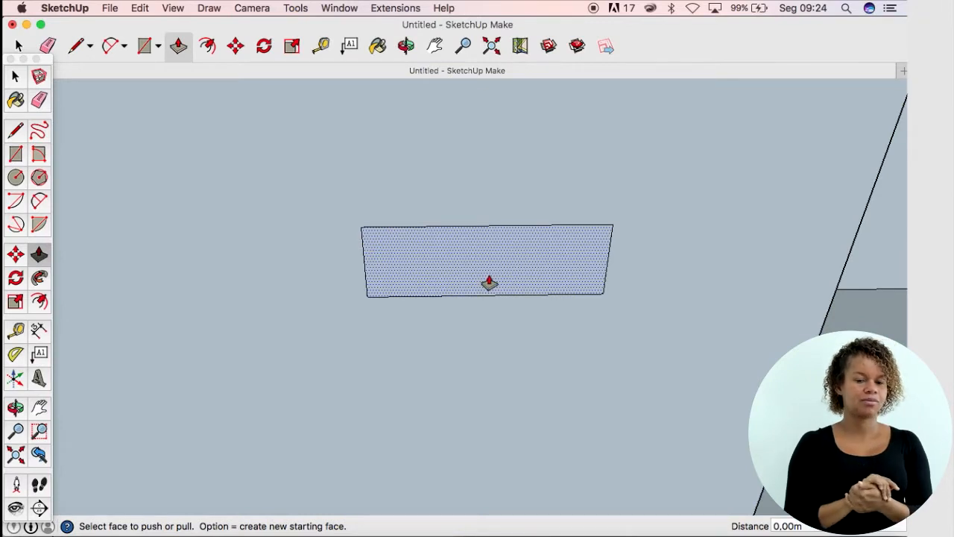
scroll(489, 283, up, 5)
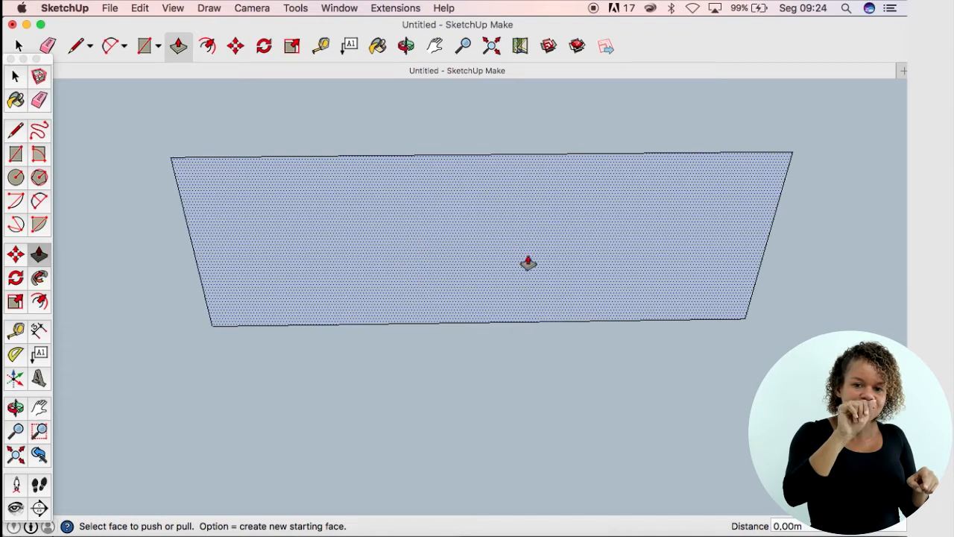
click(537, 298)
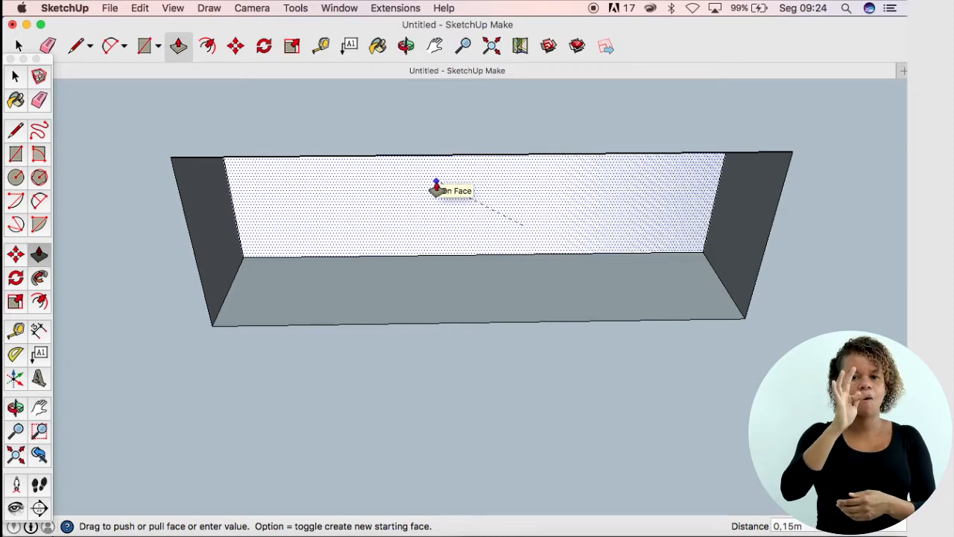
click(436, 189)
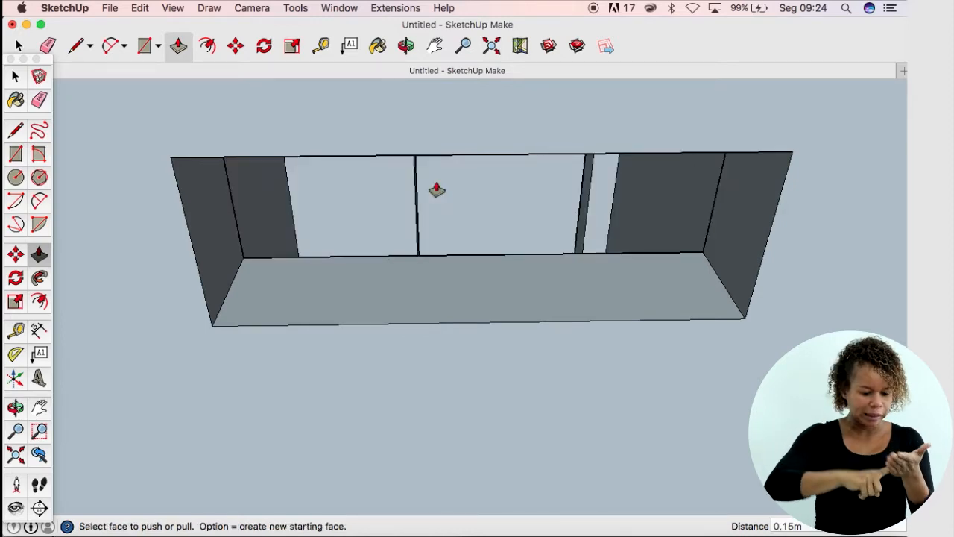
Examine the new high window opening and the surrounding front walls from several angles and distances
click(409, 47)
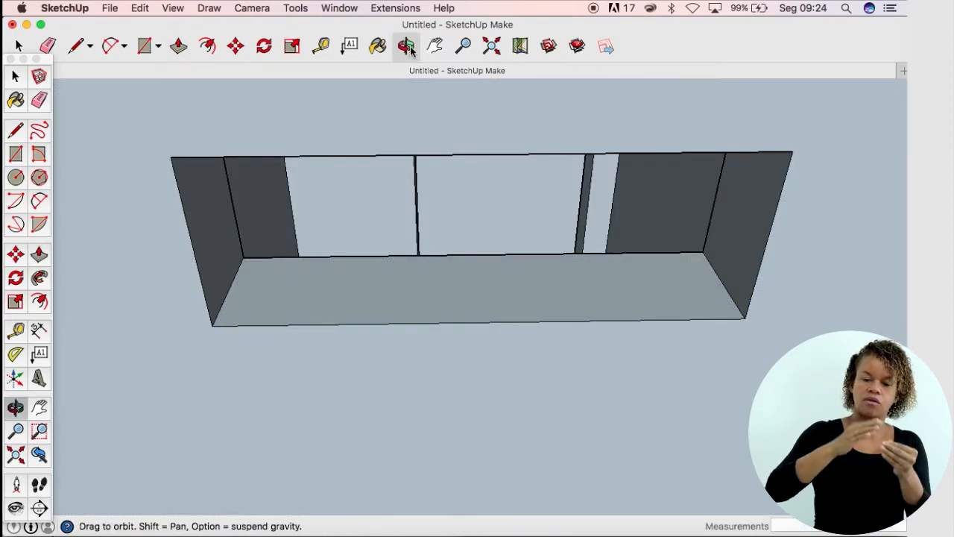
drag(677, 318, 656, 347)
scroll(654, 350, down, 3)
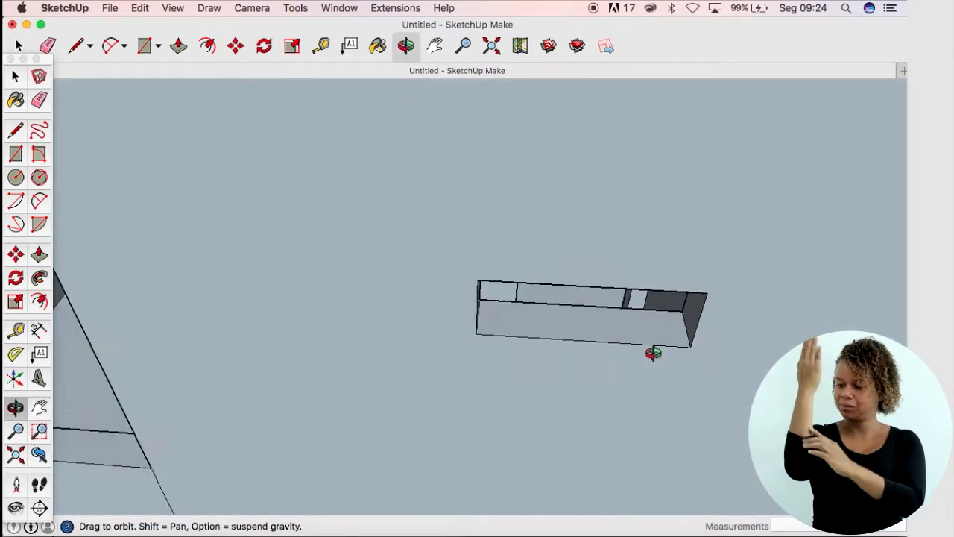
scroll(653, 352, up, 6)
drag(718, 279, 779, 248)
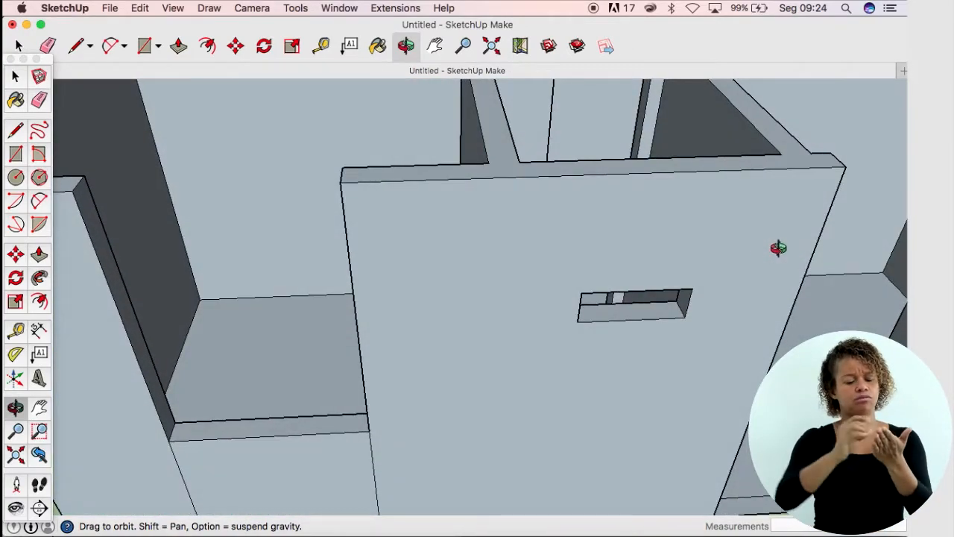
scroll(569, 278, down, 8)
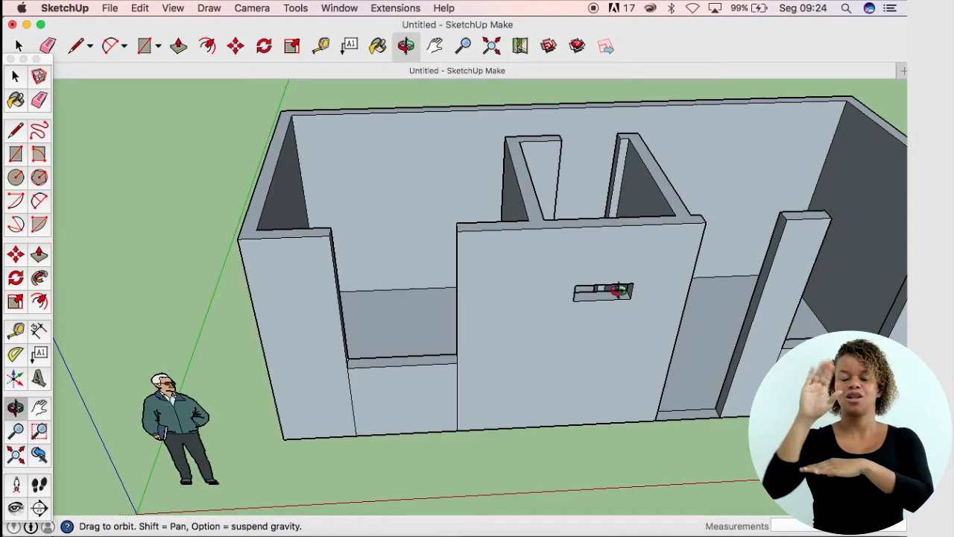
scroll(617, 304, up, 3)
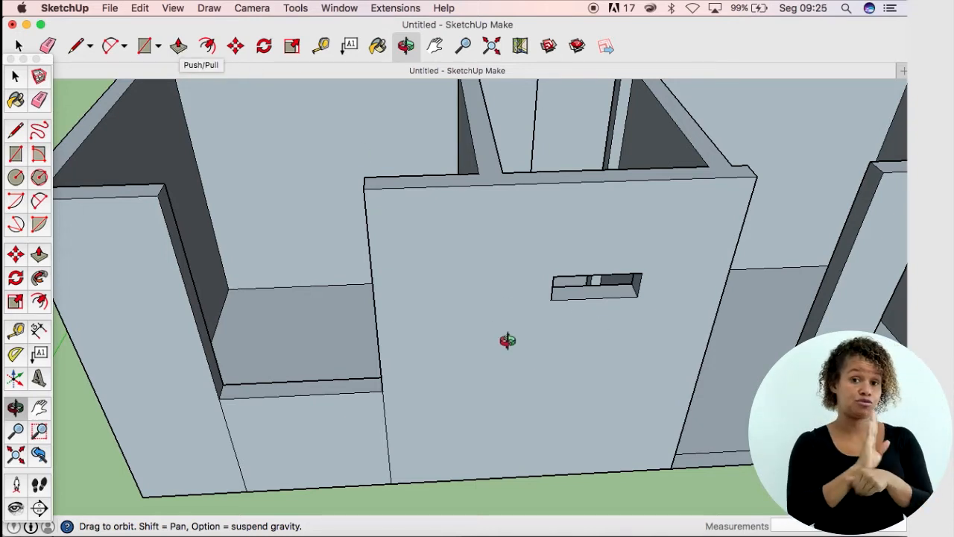
scroll(390, 390, down, 5)
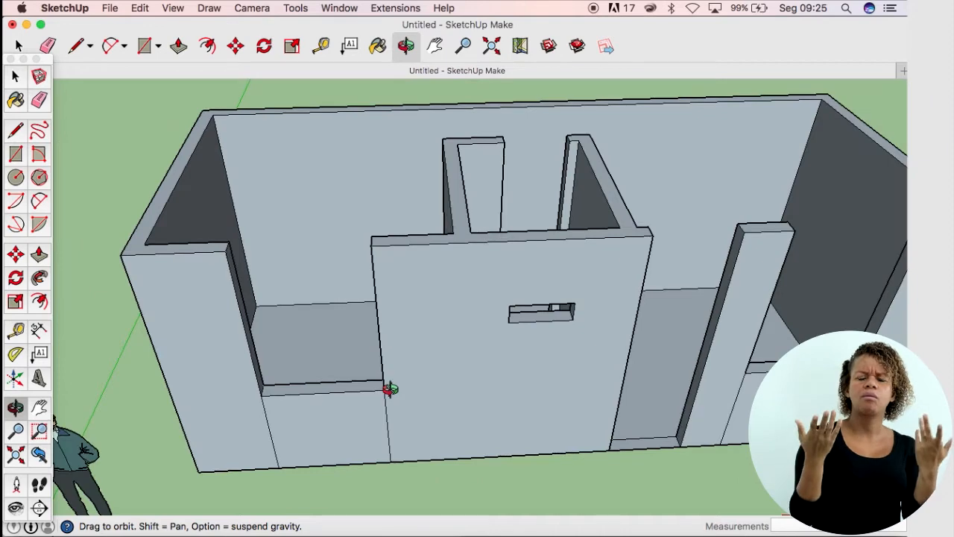
scroll(719, 322, up, 3)
scroll(716, 322, down, 4)
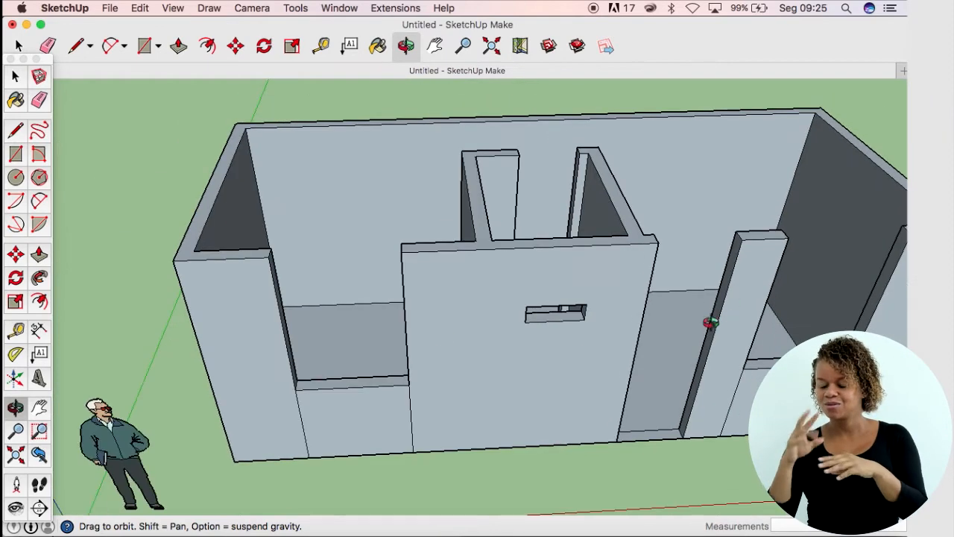
Place a guide point 2,10 m above the base on the outer side edge of the front window nearest the human figure
drag(401, 315, 252, 309)
scroll(253, 305, up, 3)
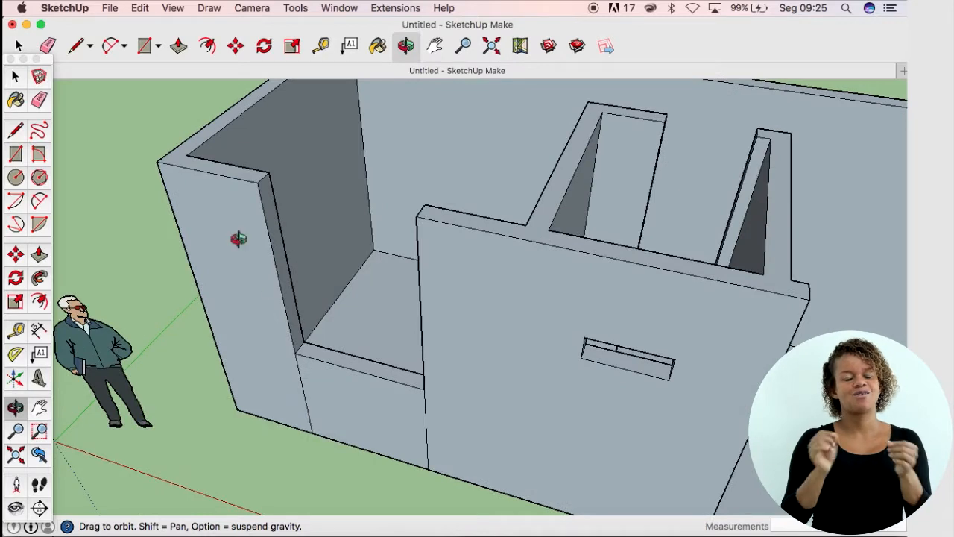
click(322, 45)
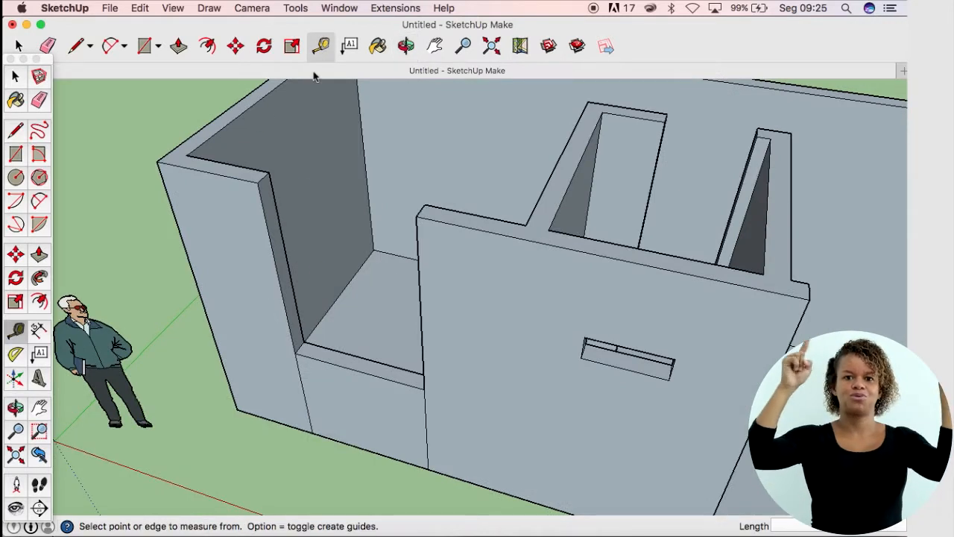
click(313, 430)
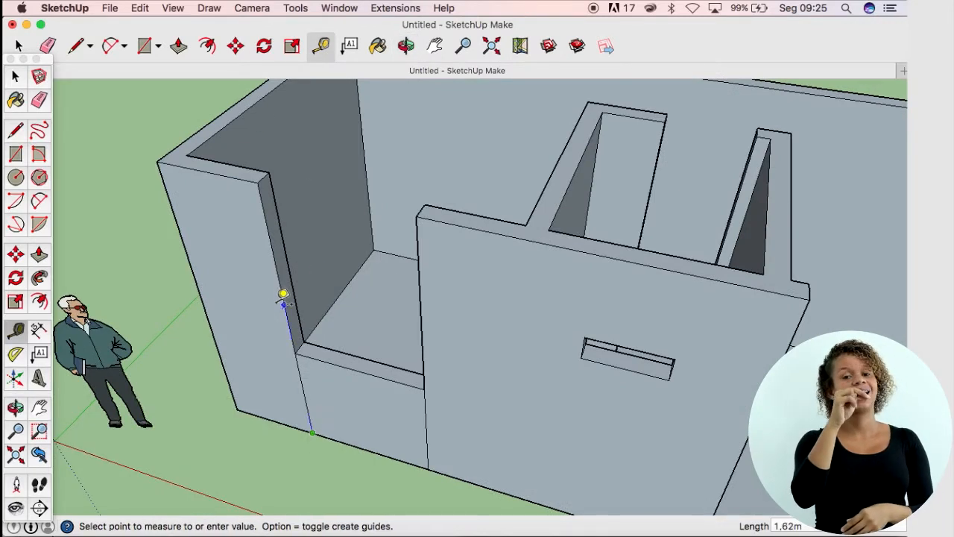
text(2,10)
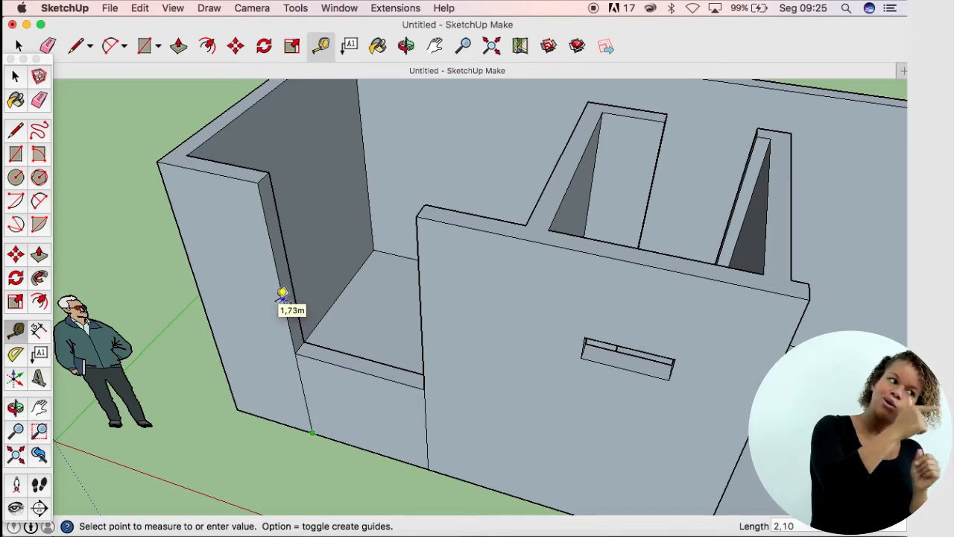
key(Return)
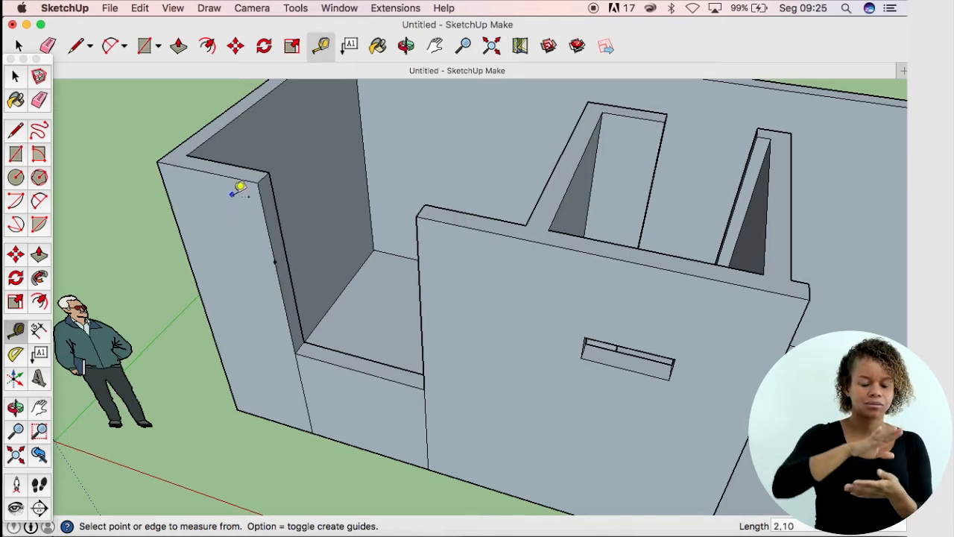
Draw a line across the window's side jamb at the guide point and pull the face above it 1,20 m to the opposite wall
click(77, 46)
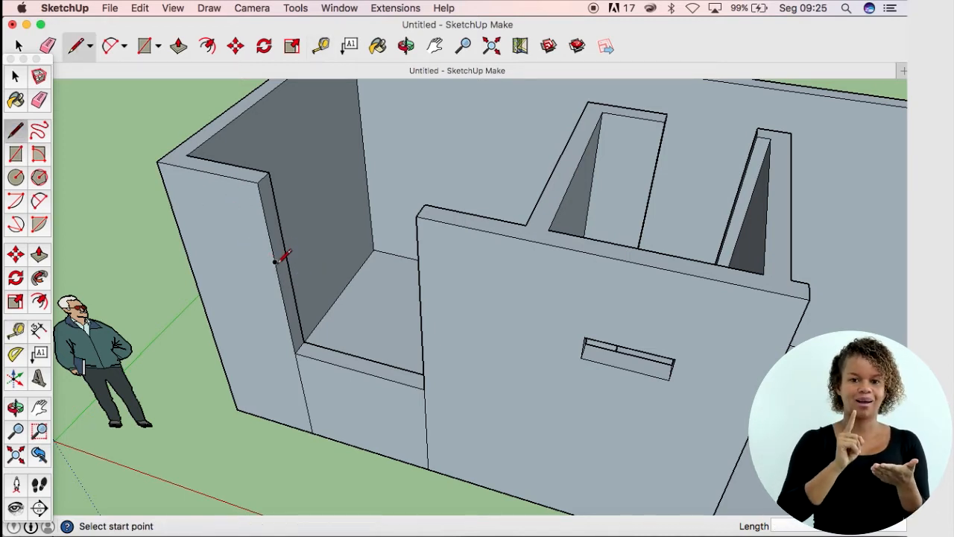
click(277, 261)
click(285, 252)
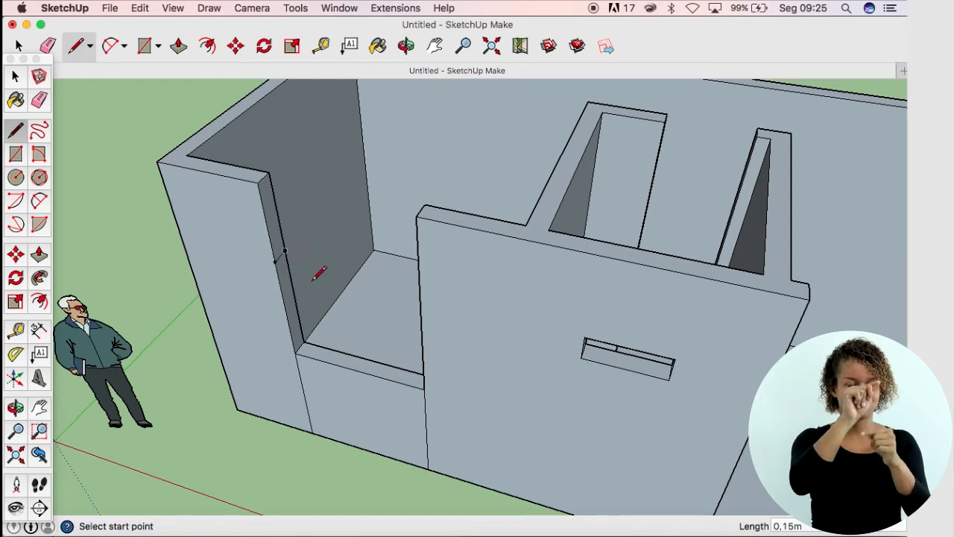
click(178, 46)
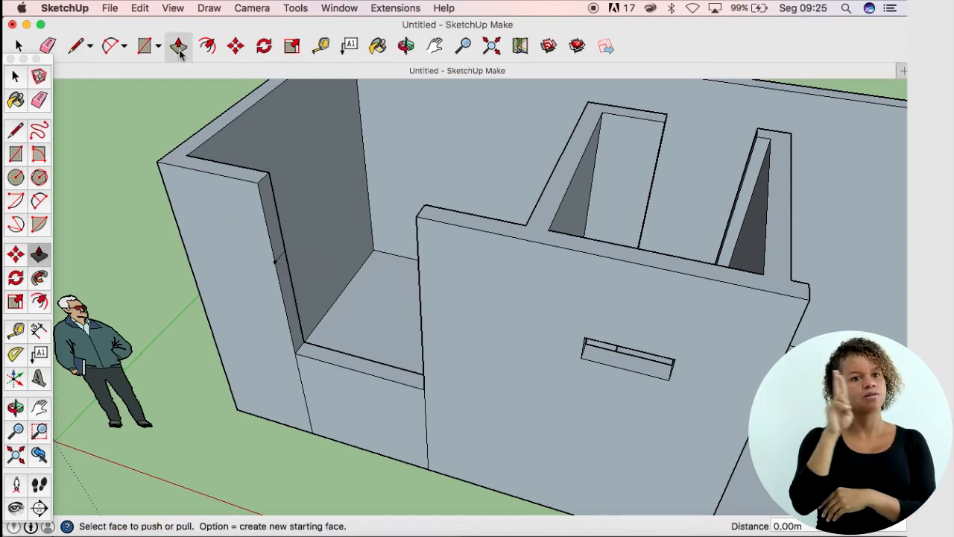
click(274, 229)
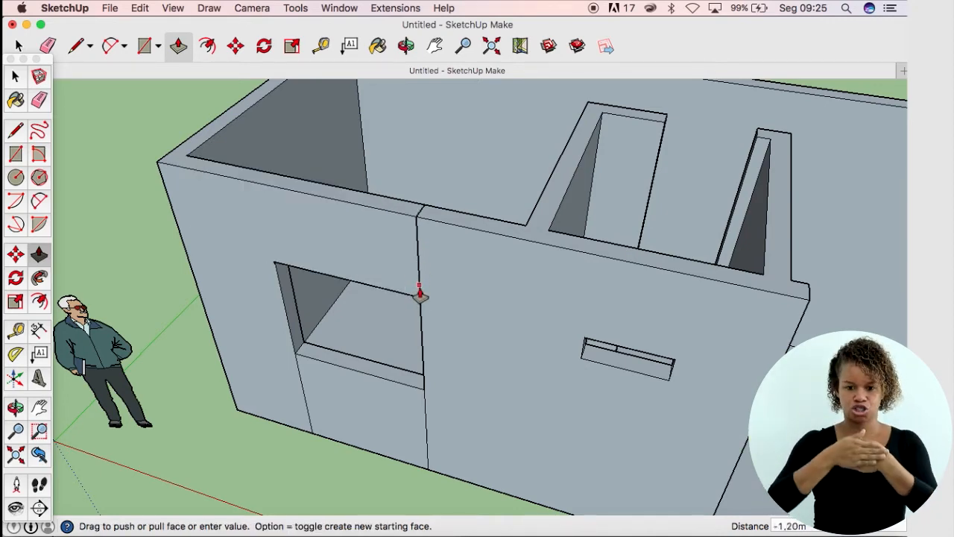
click(420, 303)
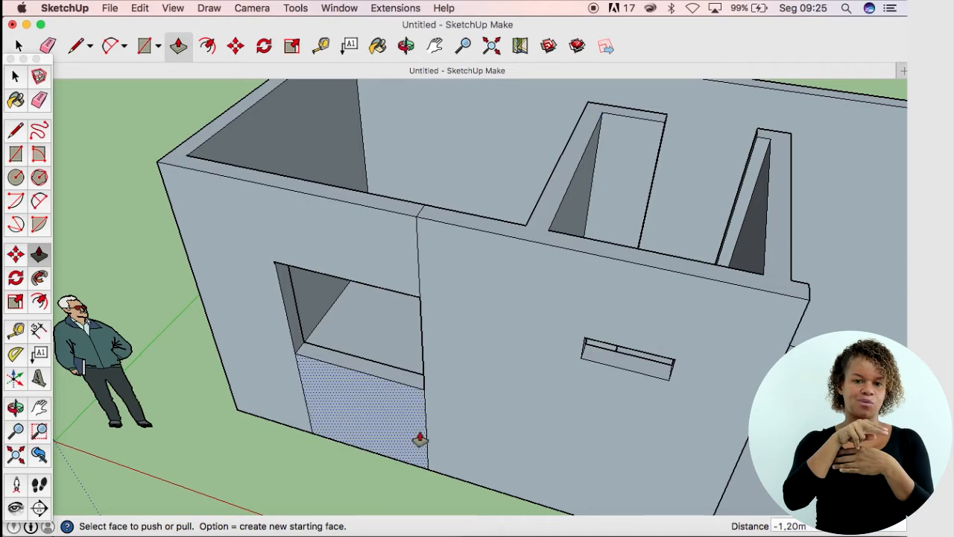
Place a guide point 2,10 m above the base on the outer side edge of the front window farthest from the human figure
scroll(193, 303, down, 6)
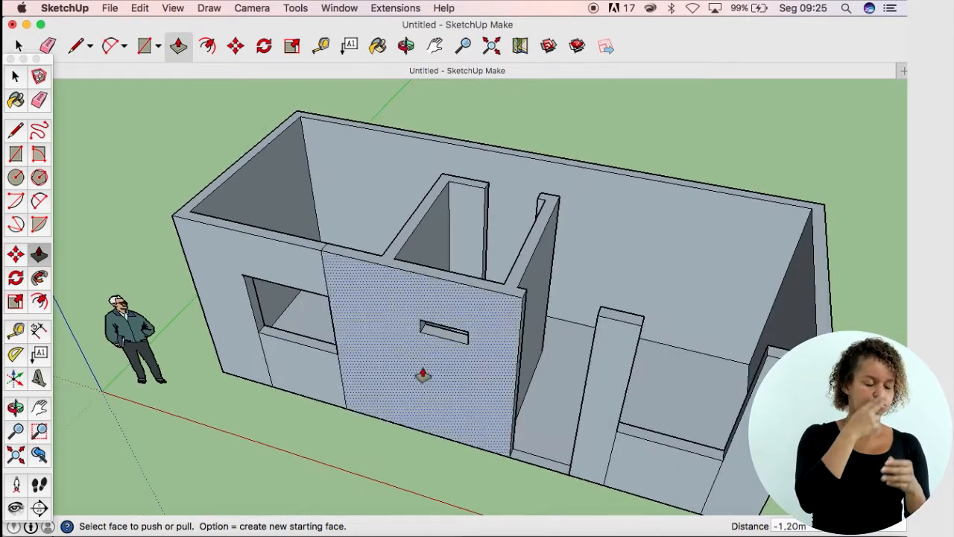
scroll(695, 474, up, 8)
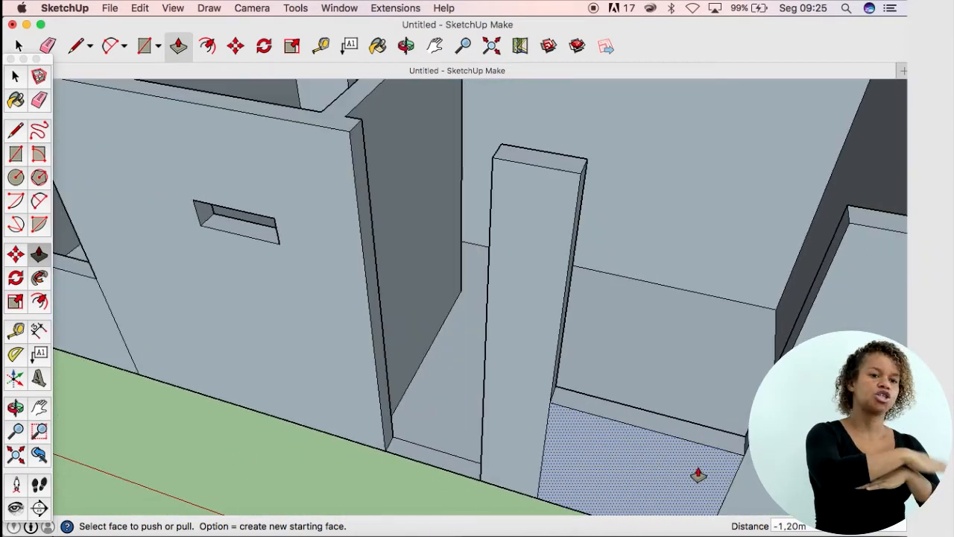
click(320, 45)
click(537, 496)
text(2,10)
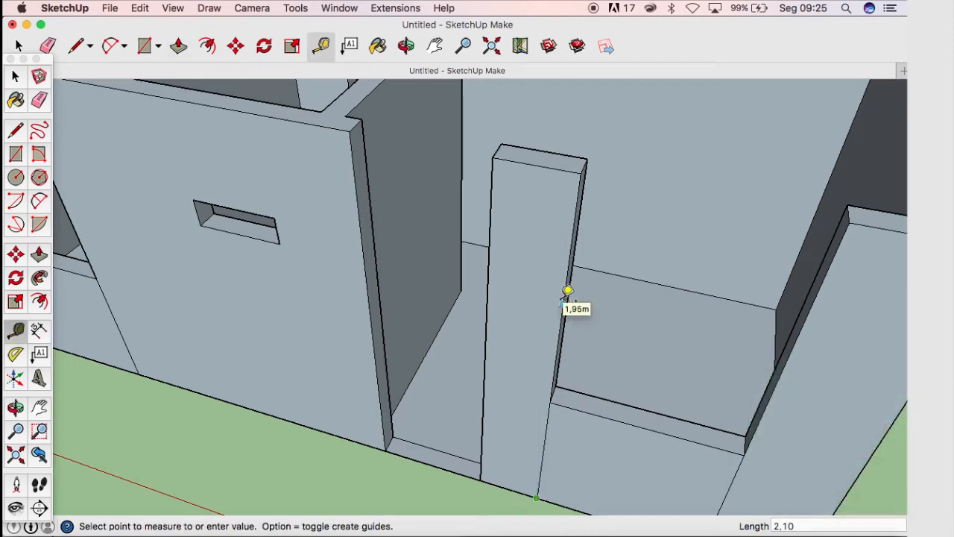
key(Return)
Draw a 0,15 m line across the far window's jamb at its guide point and pull the upper face 1,20 m across the opening
key(o)
drag(611, 264, 530, 244)
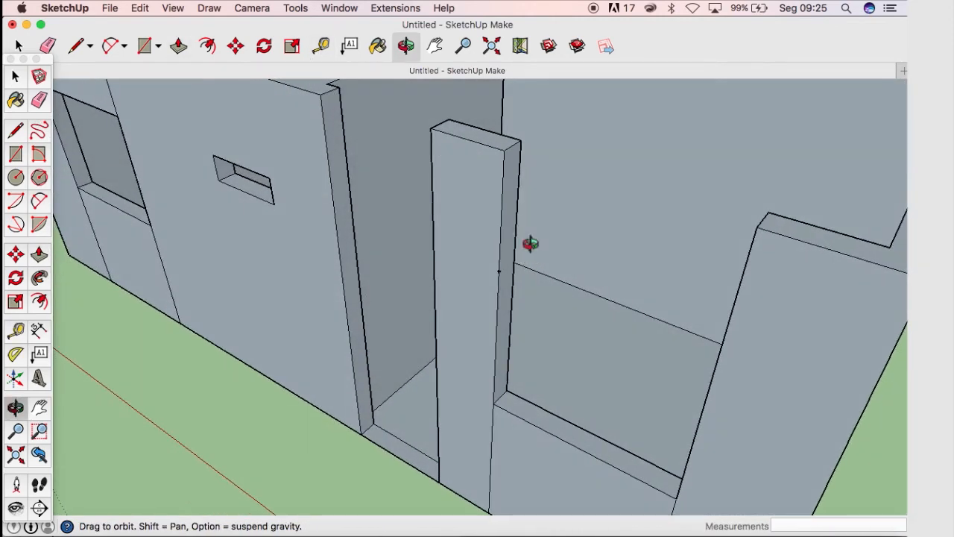
click(75, 46)
click(498, 271)
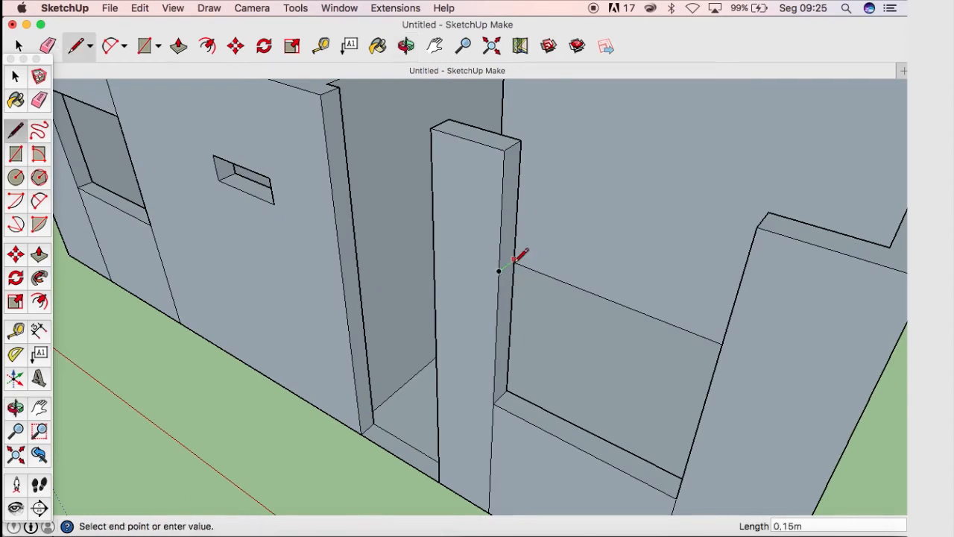
click(513, 264)
click(178, 45)
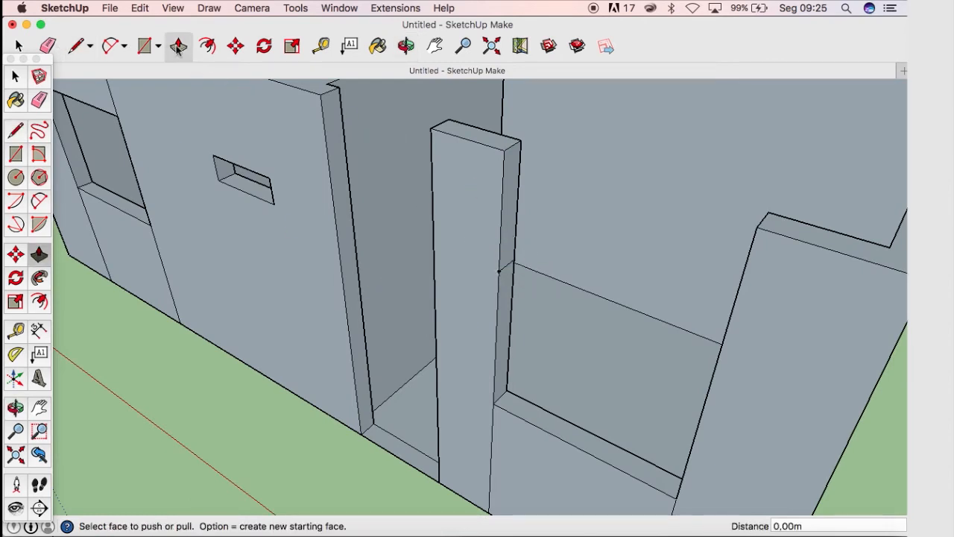
click(505, 213)
click(730, 322)
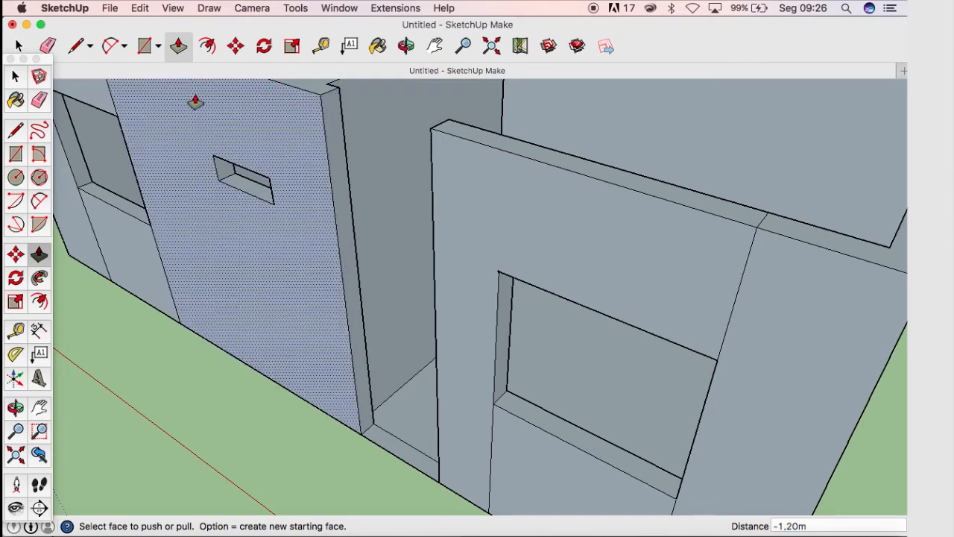
Place a guide point 2,10 m above the base on the front doorway's outer edge beside the high window
click(320, 45)
click(362, 429)
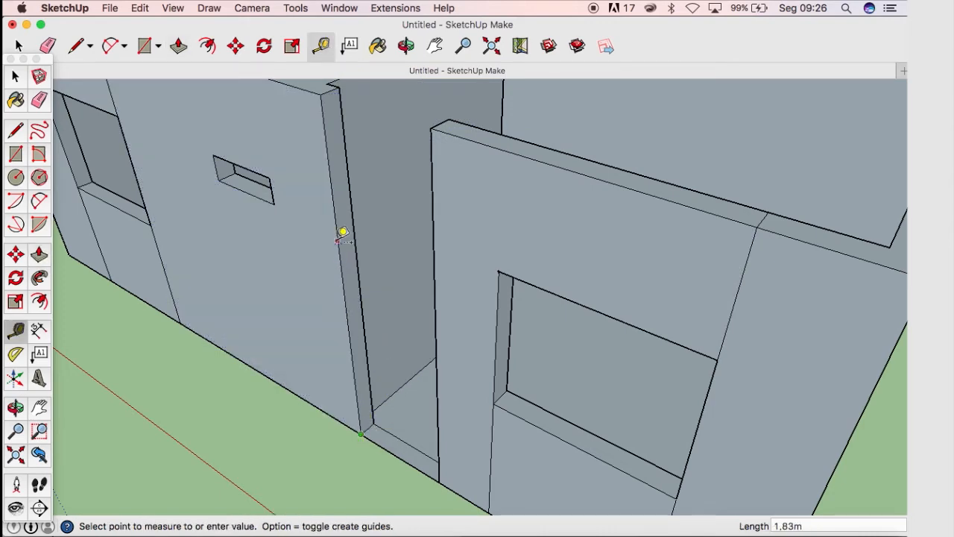
text(2,10)
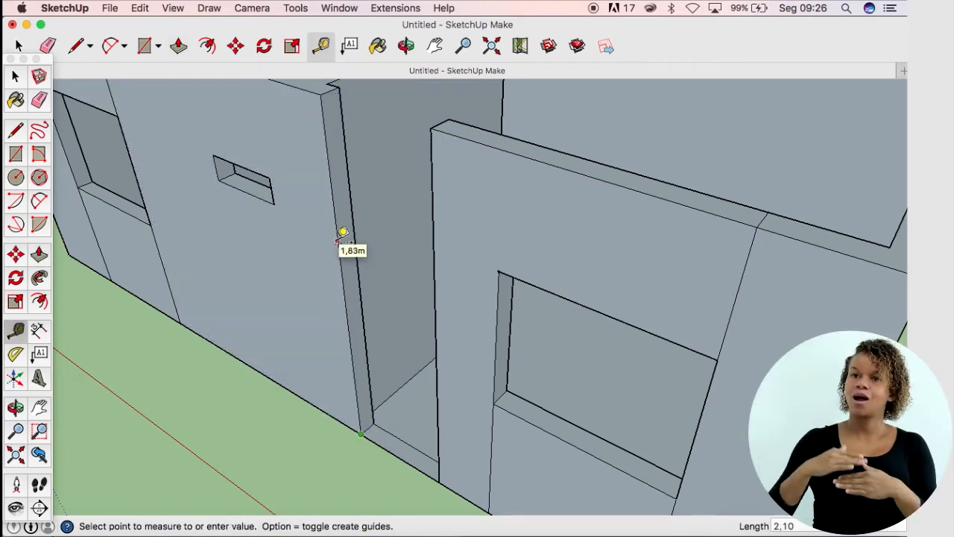
key(Return)
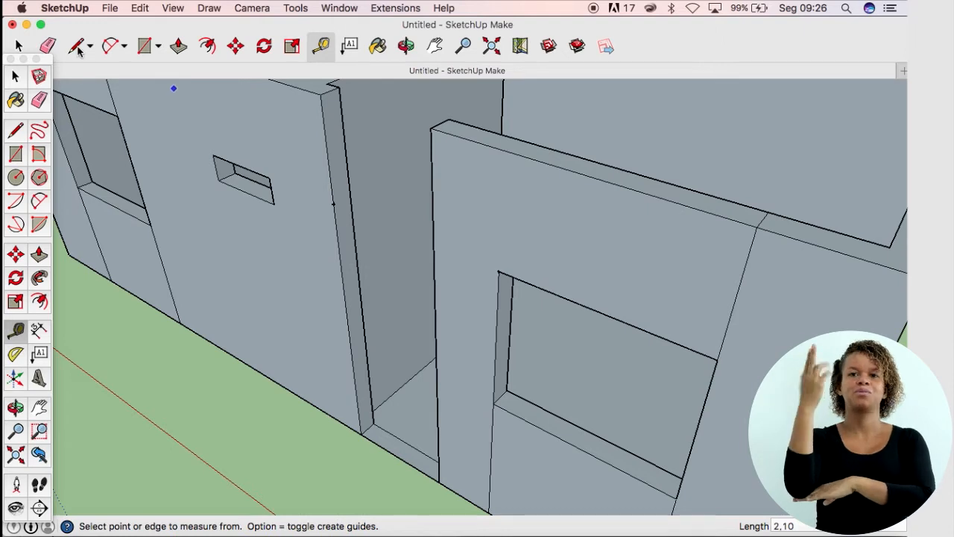
Draw a 0,15 m line across the doorway's jamb at the guide point and pull the face above it 0,80 m over the door
click(76, 46)
click(334, 202)
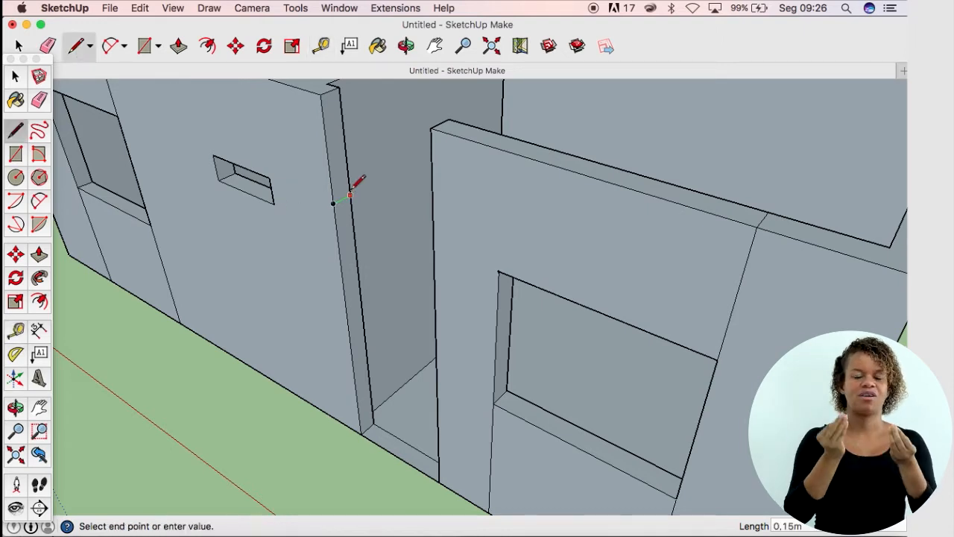
key(Escape)
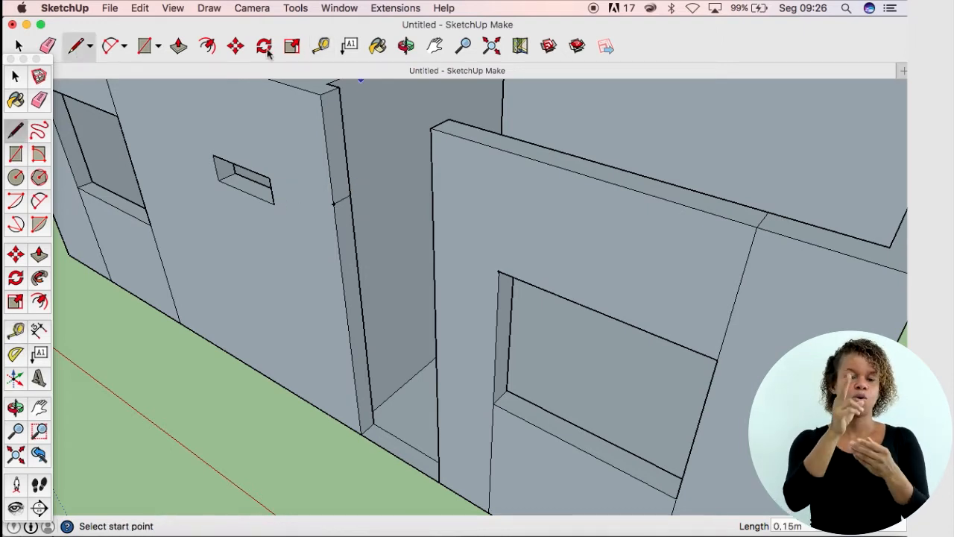
click(178, 46)
click(333, 149)
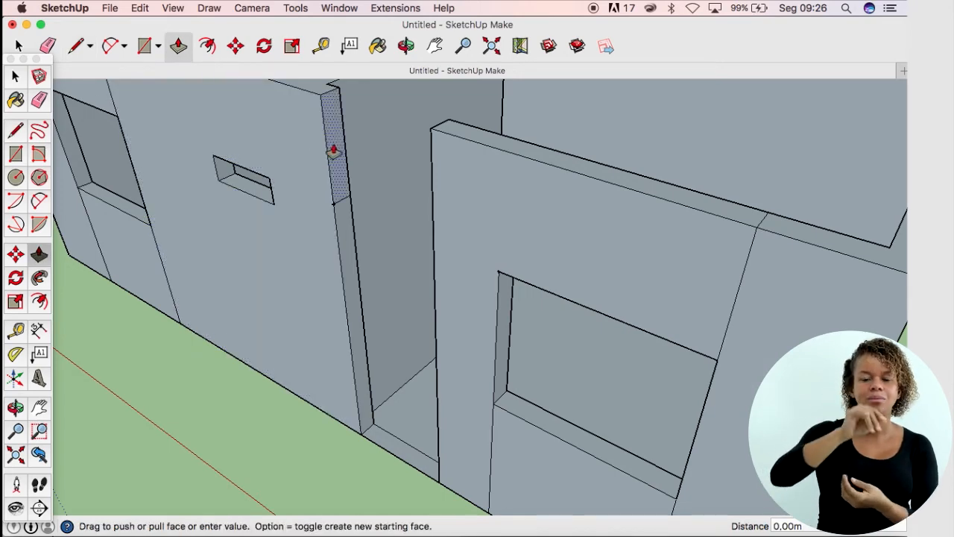
click(433, 206)
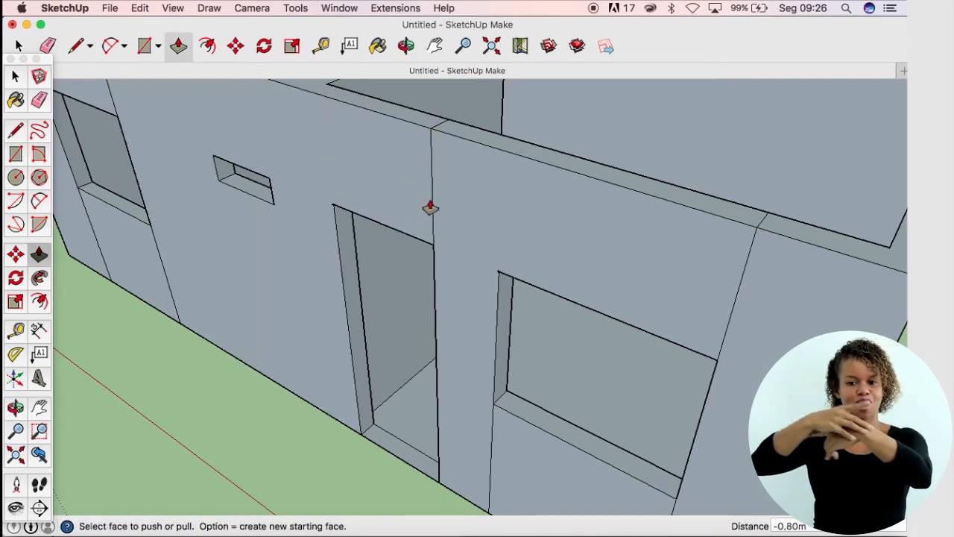
Erase the leftover vertical lines above and below the front window nearest the human figure
scroll(363, 302, down, 10)
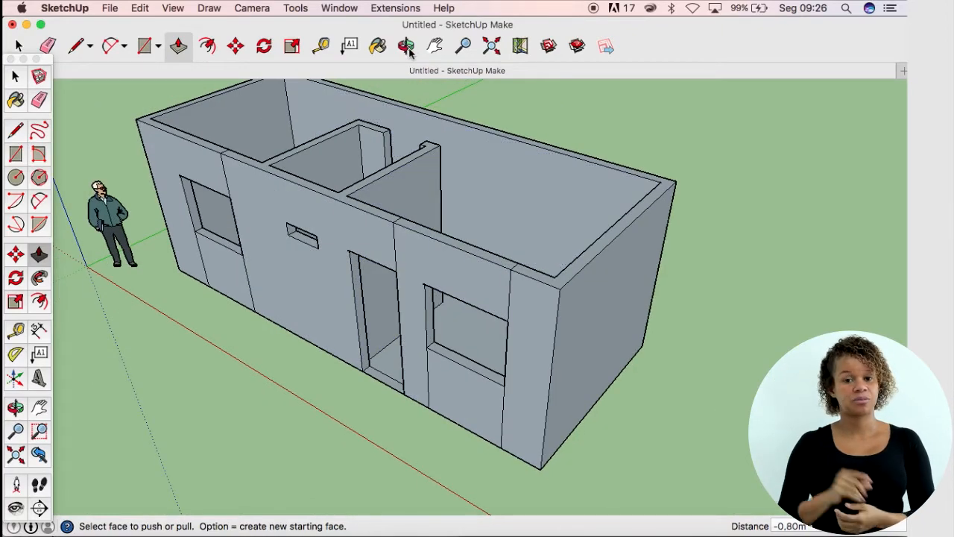
click(406, 45)
drag(419, 253, 368, 279)
drag(255, 234, 167, 179)
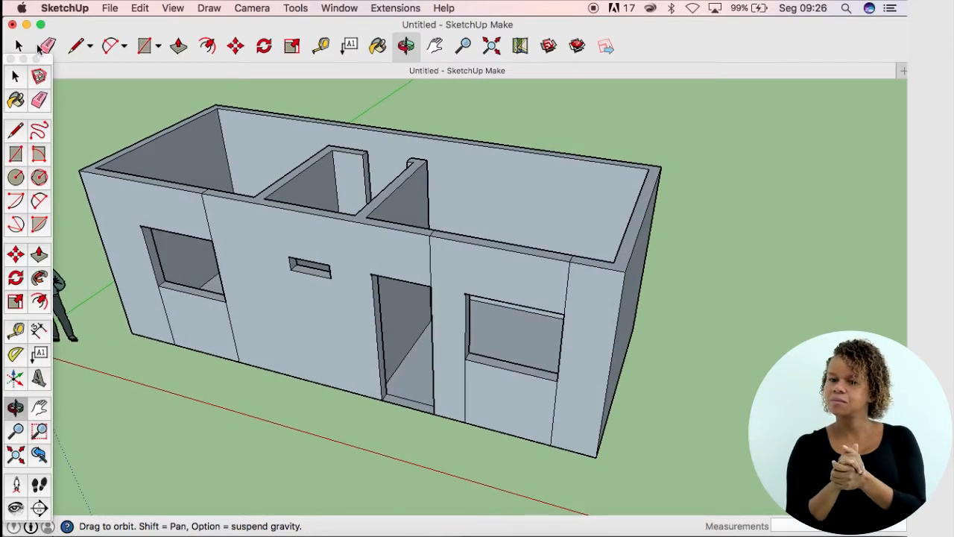
click(18, 46)
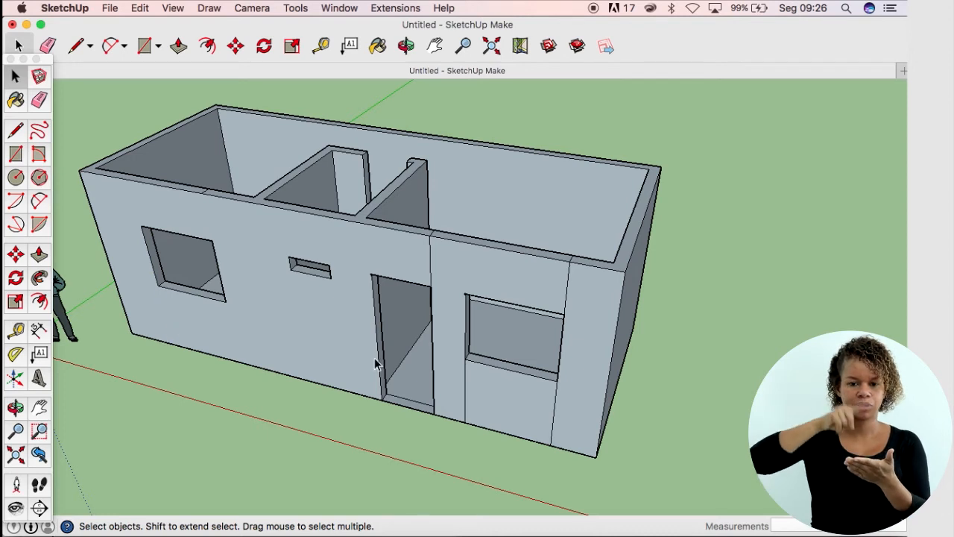
Erase the leftover vertical lines around the far front window and above the doorway, plus the seams on the front wall's top
click(465, 386)
key(Delete)
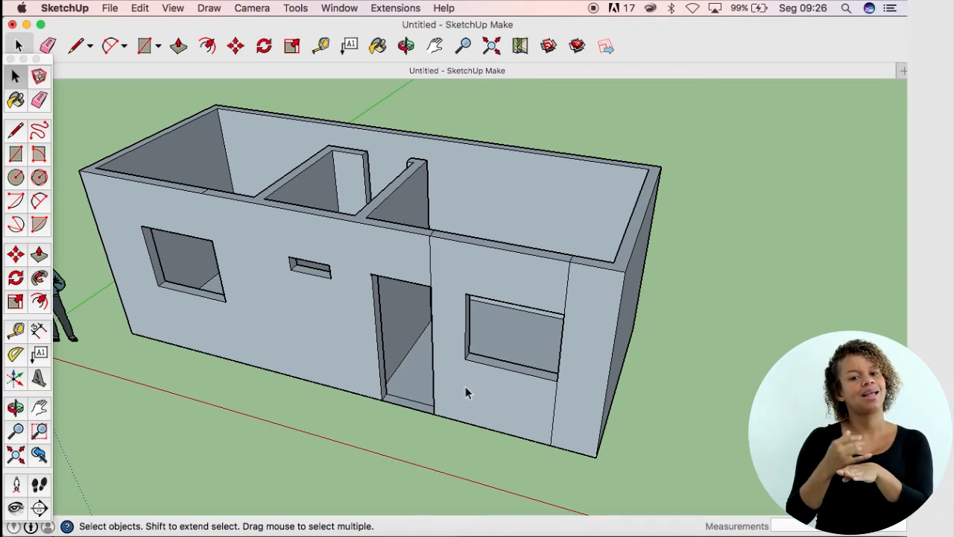
click(553, 424)
key(Delete)
click(568, 298)
scroll(571, 262, up, 3)
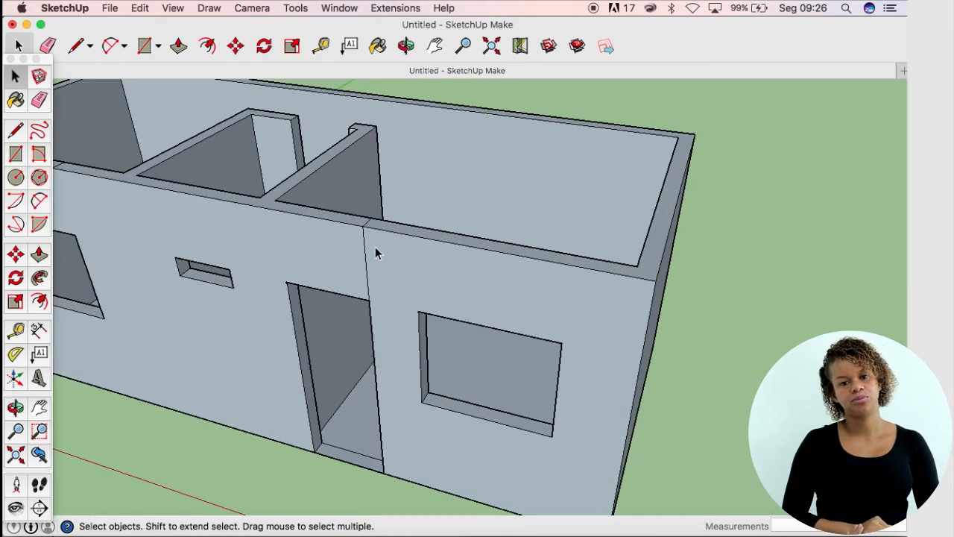
scroll(464, 253, down, 5)
middle_drag(464, 253, 145, 188)
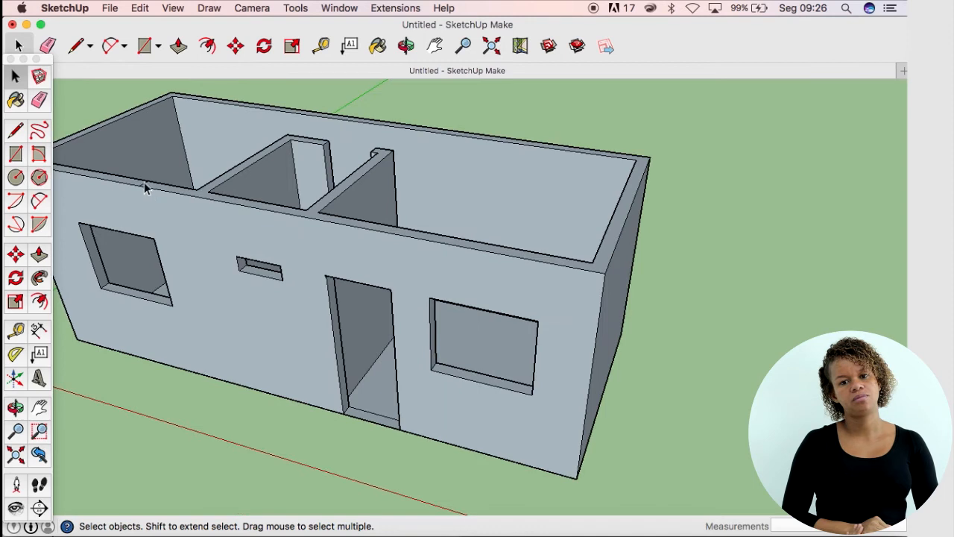
click(492, 46)
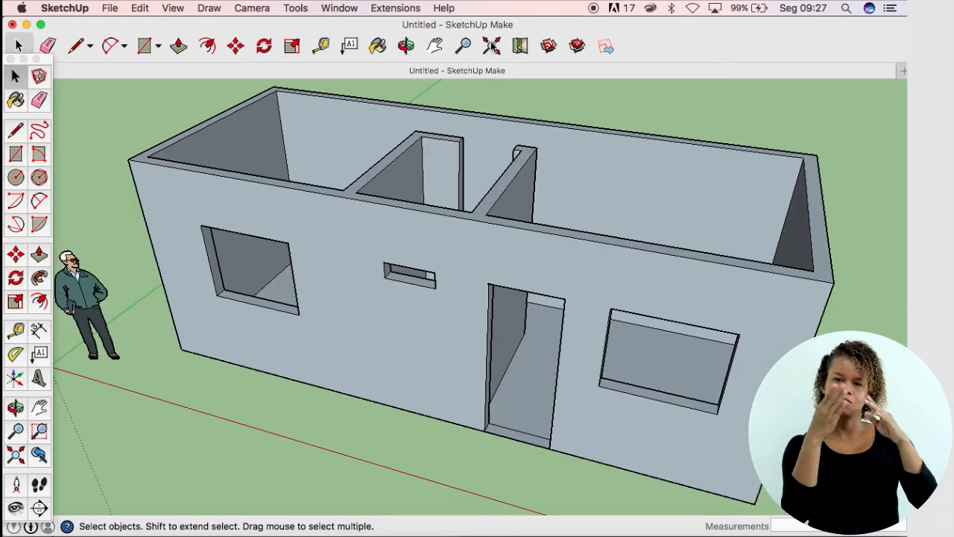